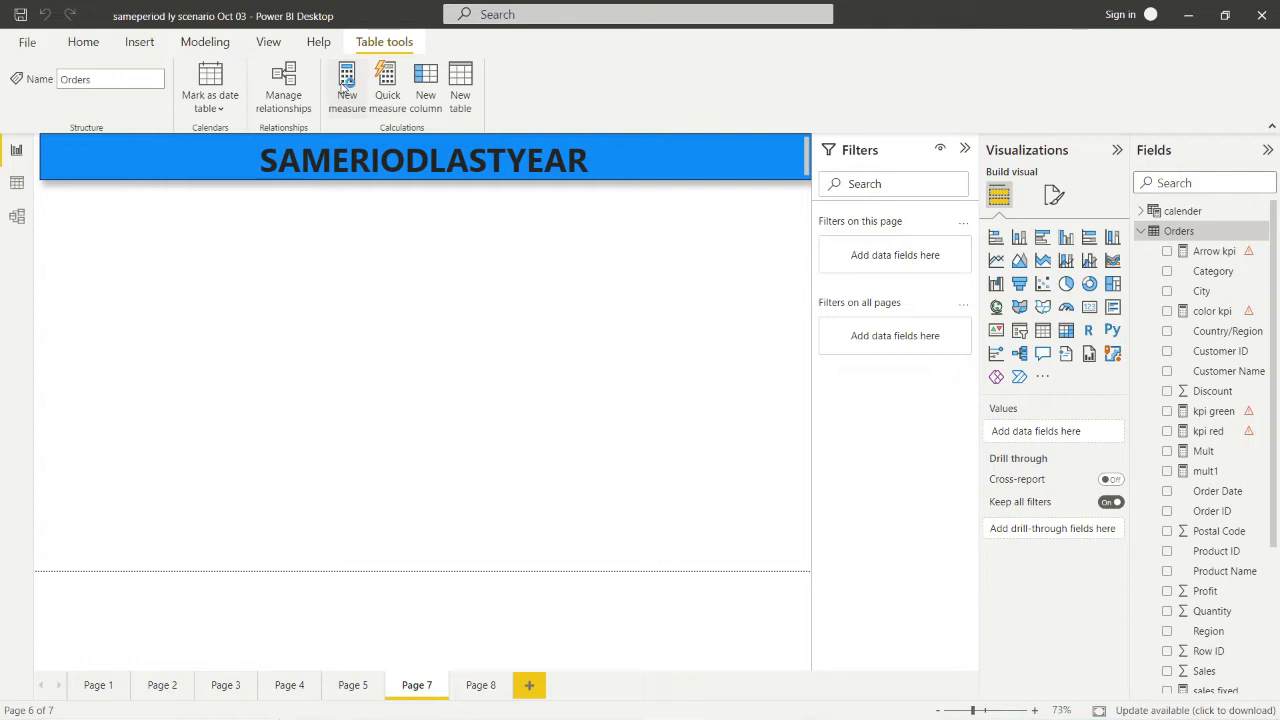
Create a measure in the Orders table named Sales LY and begin its formula with CALCULATE([Total sales].
{"action": "left_click", "coordinate": [344, 102]}
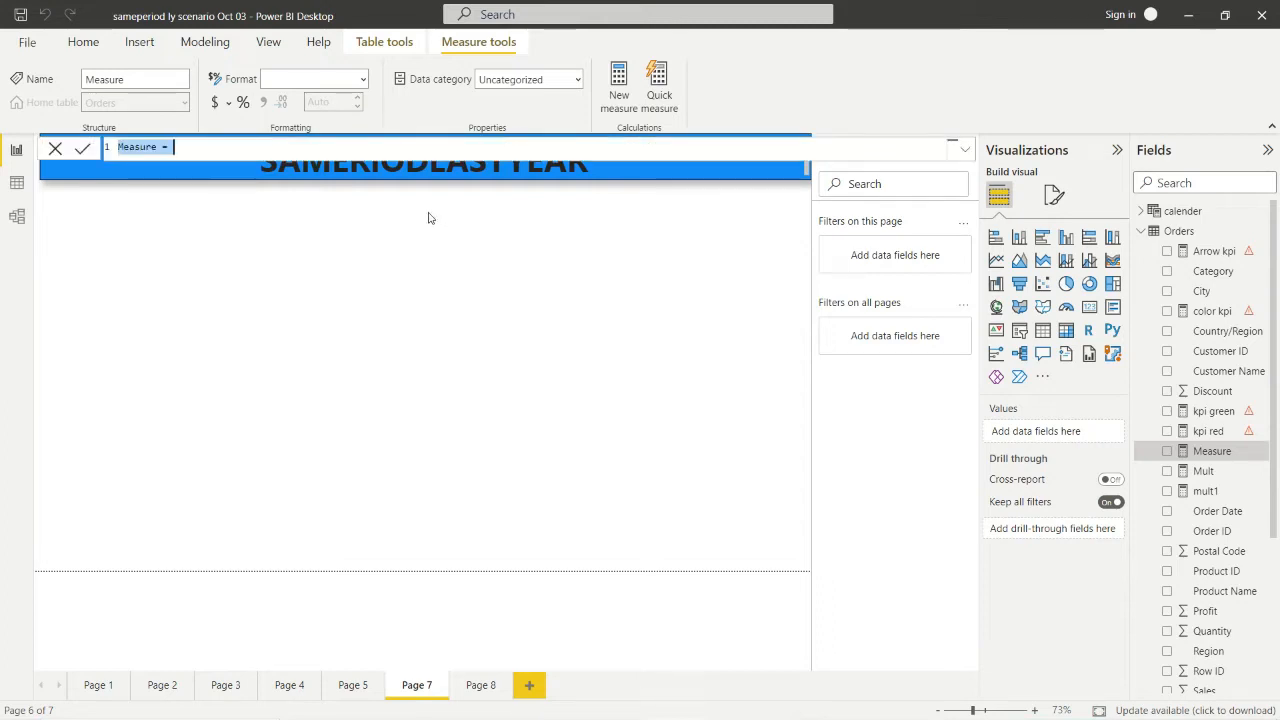
{"action": "type", "text": "Sales LY"}
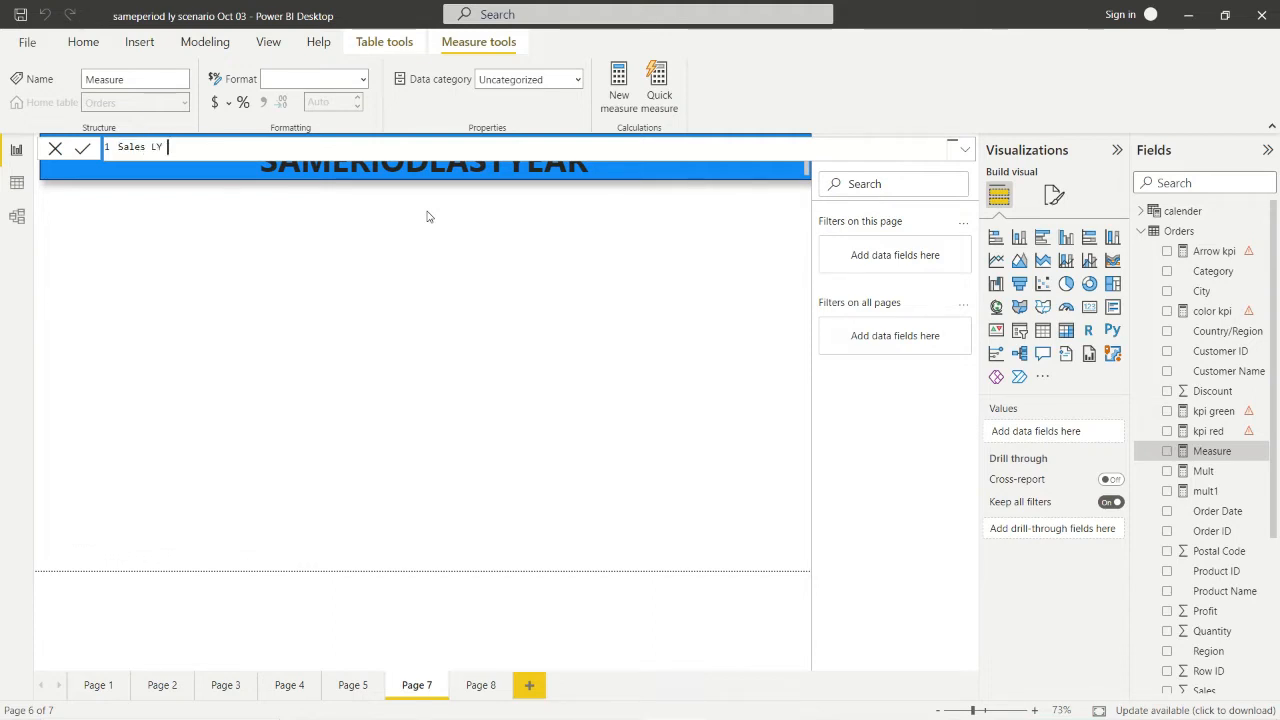
{"action": "type", "text": " = "}
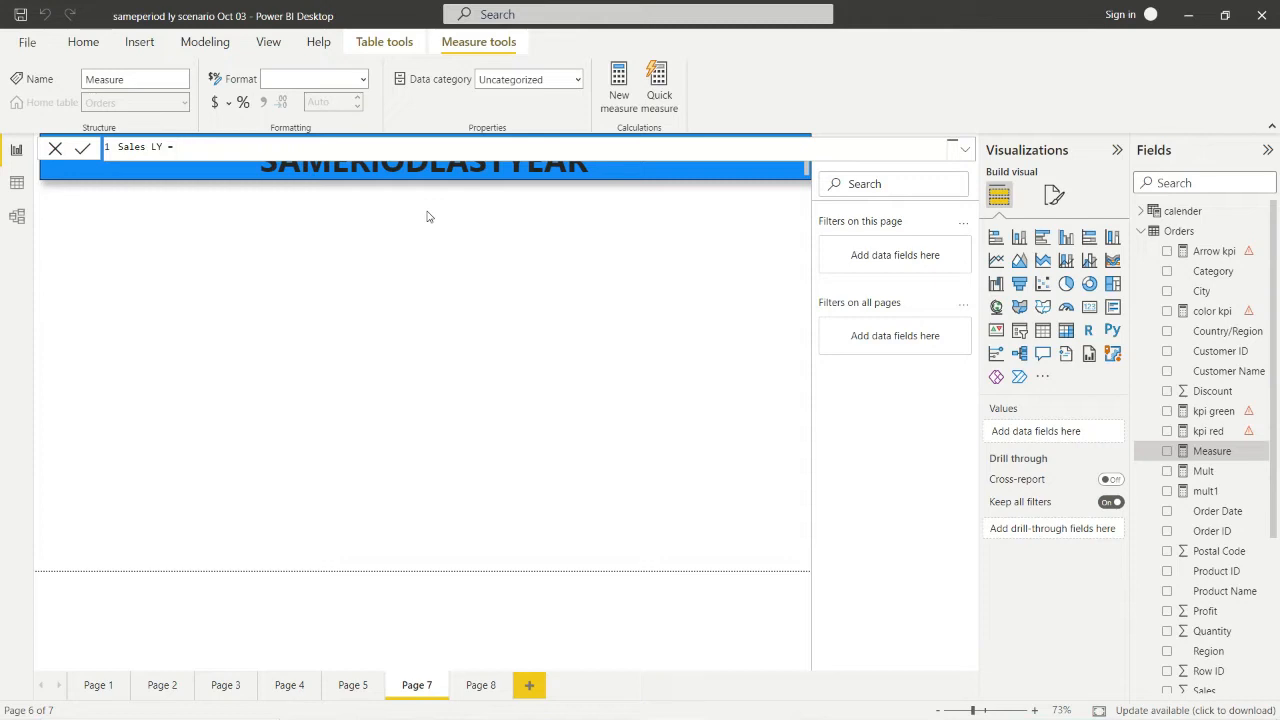
{"action": "type", "text": "CA"}
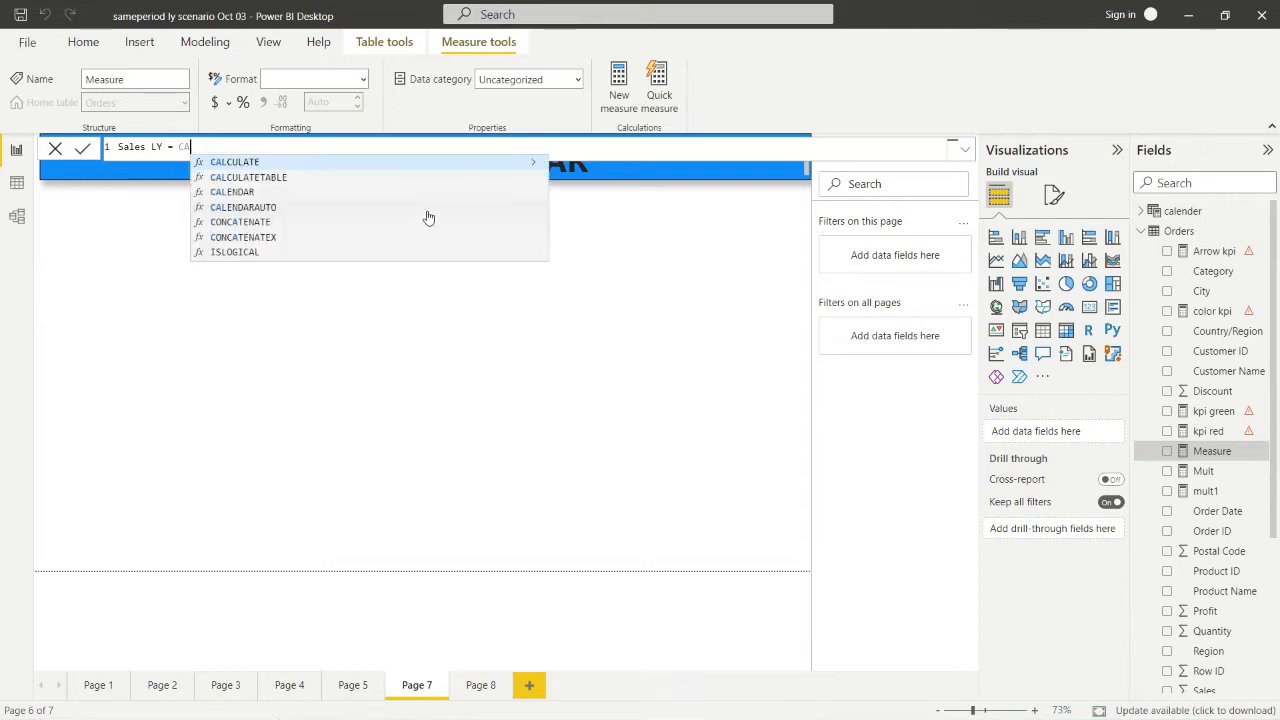
{"action": "type", "text": "LCULATE"}
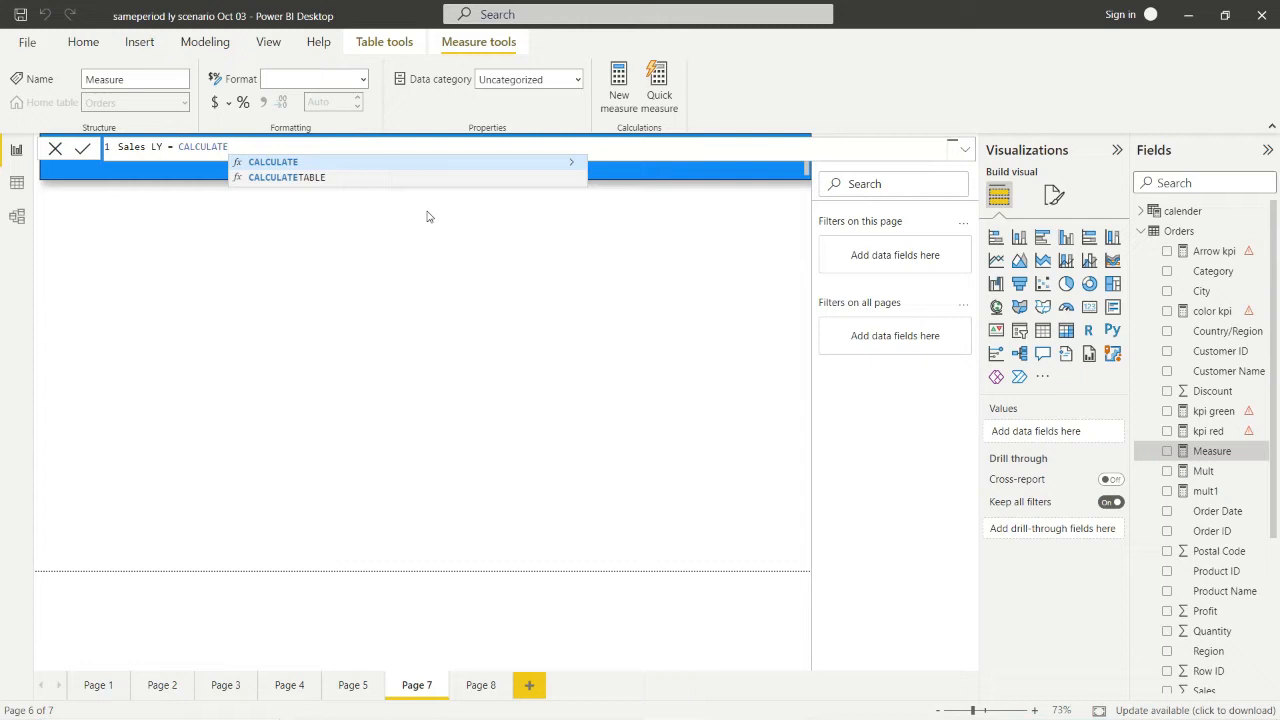
{"action": "type", "text": "("}
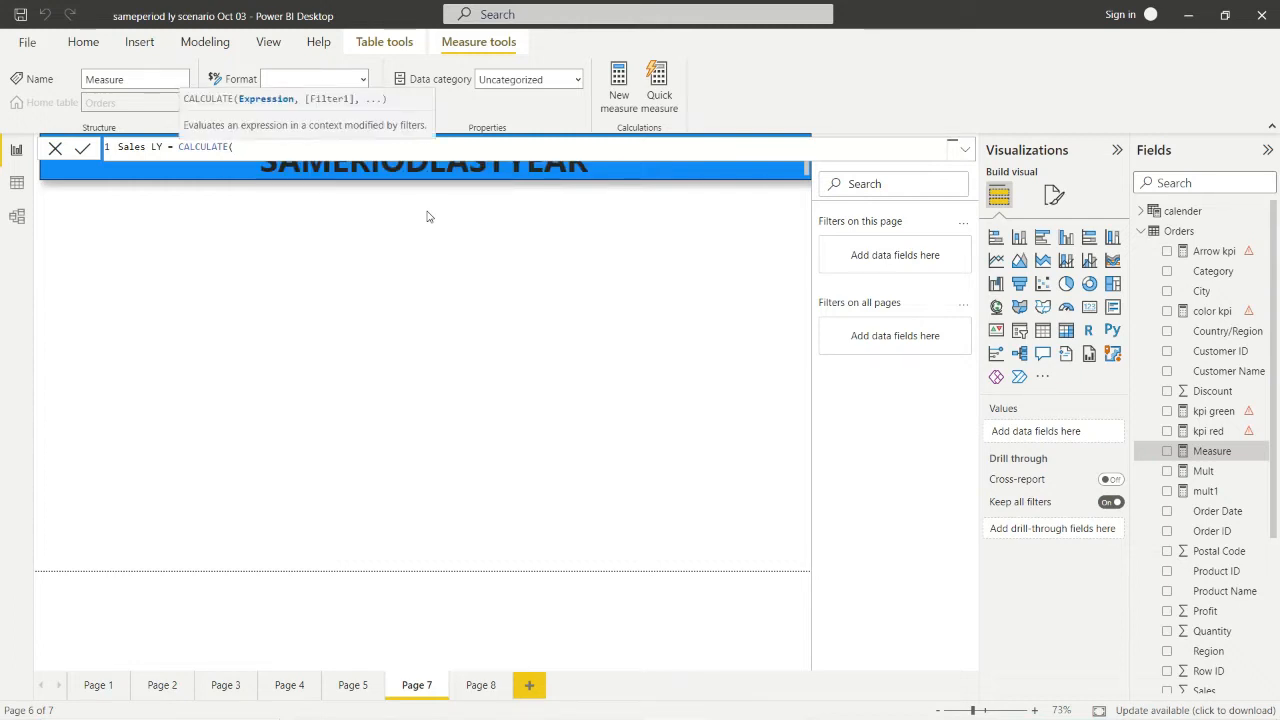
{"action": "type", "text": "[to"}
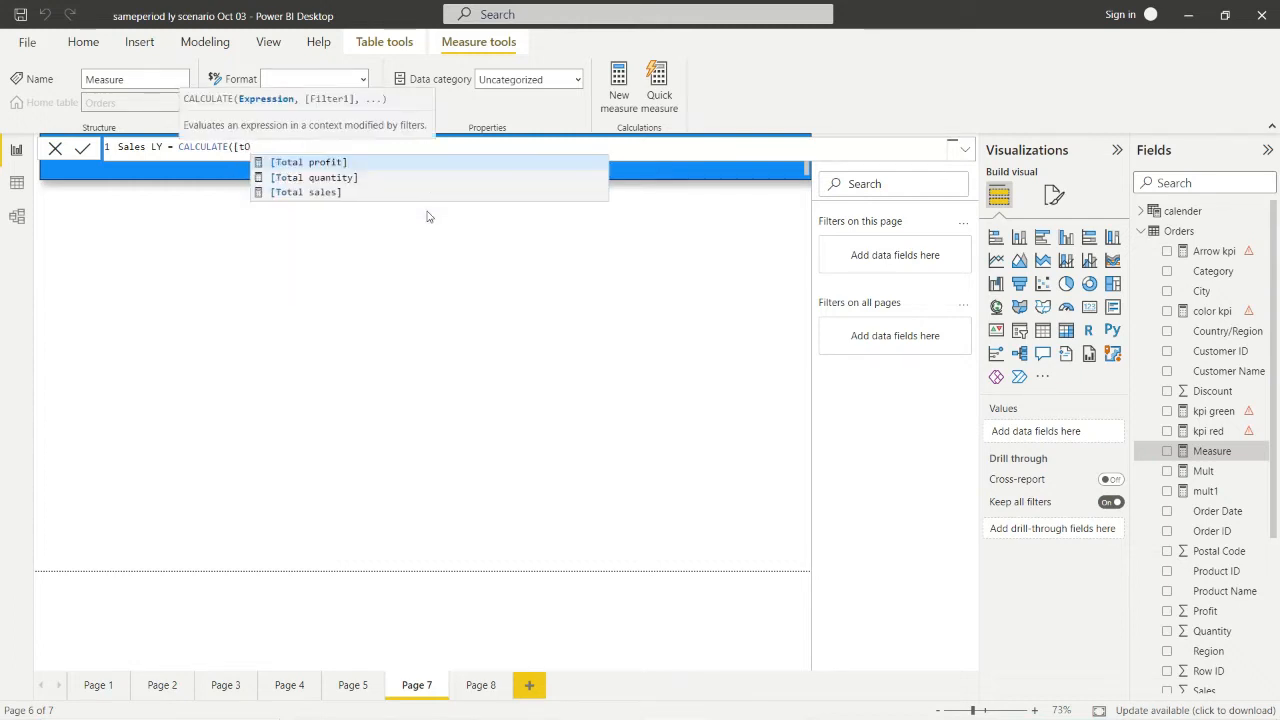
{"action": "left_click", "coordinate": [333, 191]}
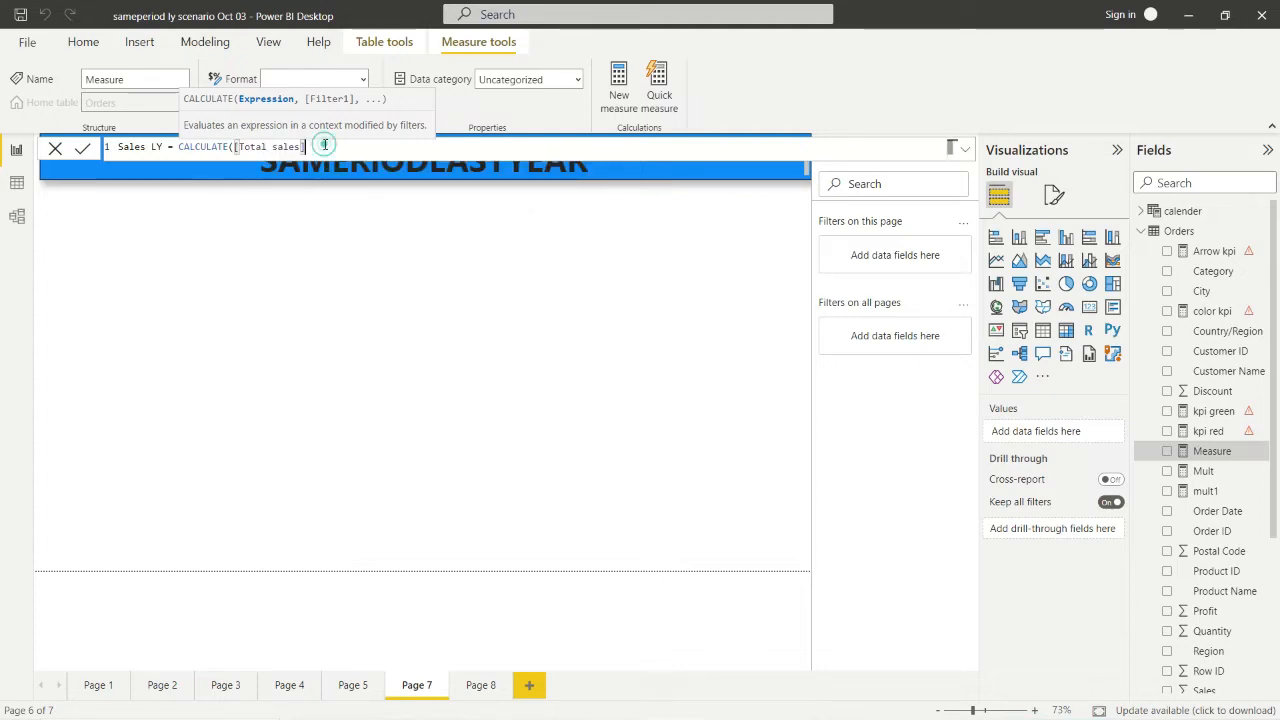
Complete the Sales LY formula with the filter SAMEPERIODLASTYEAR(calender[Date]) and commit the measure.
{"action": "type", "text": ","}
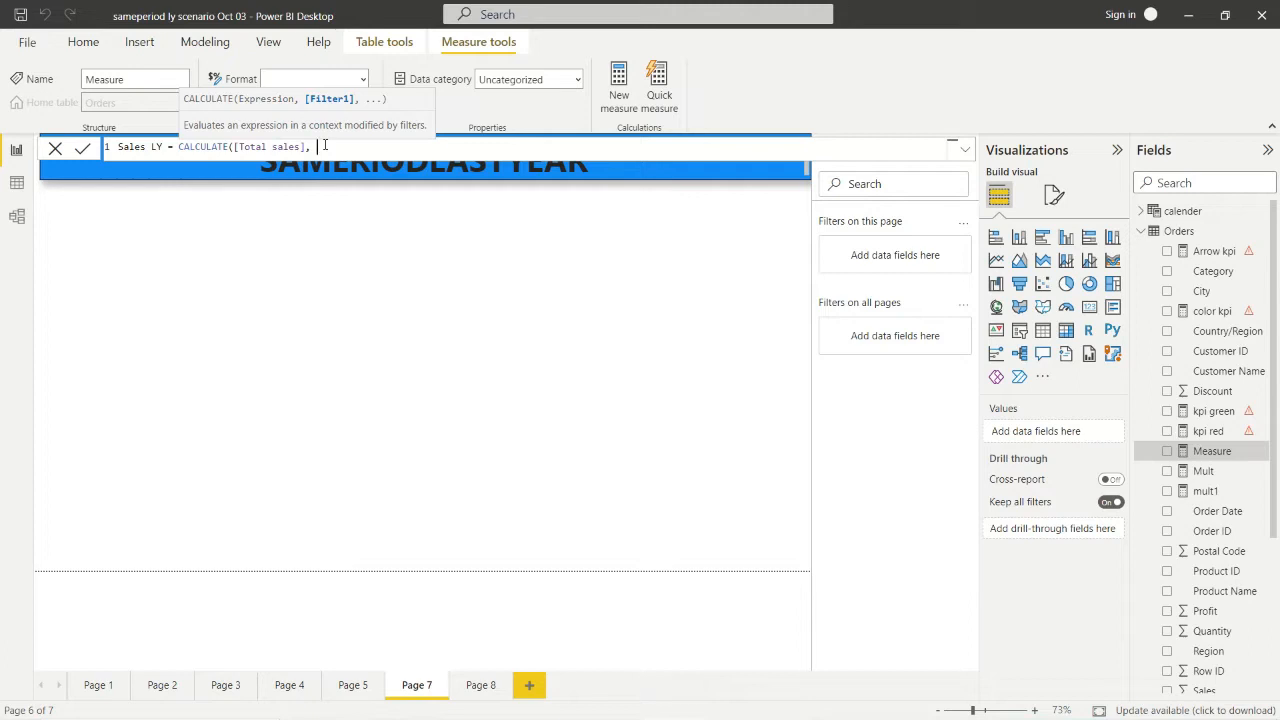
{"action": "type", "text": " SAMEPERI"}
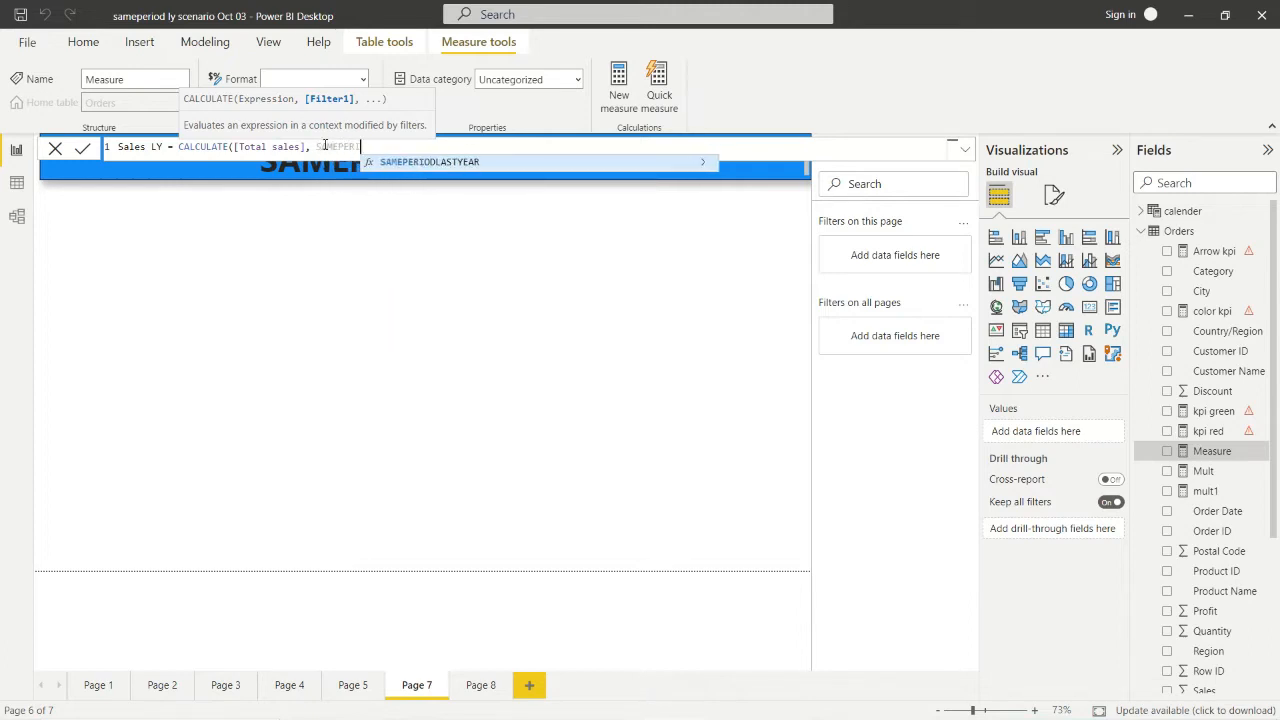
{"action": "type", "text": "OD"}
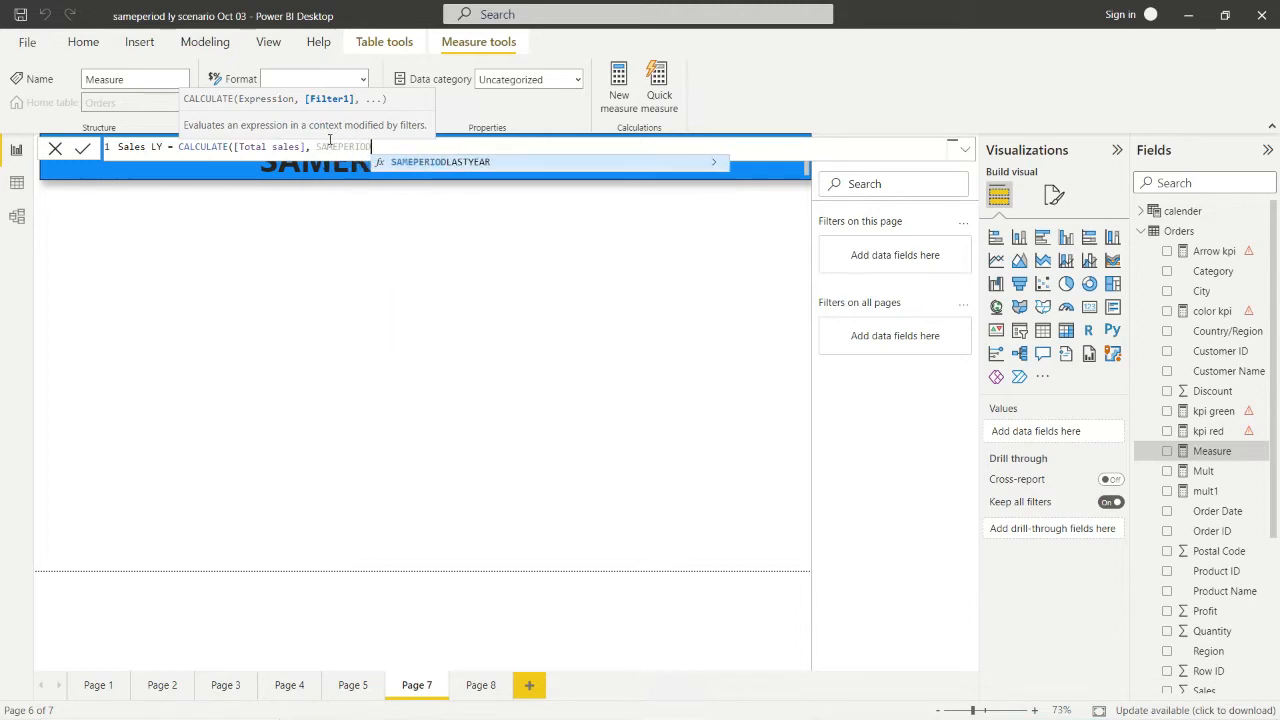
{"action": "left_click", "coordinate": [440, 162]}
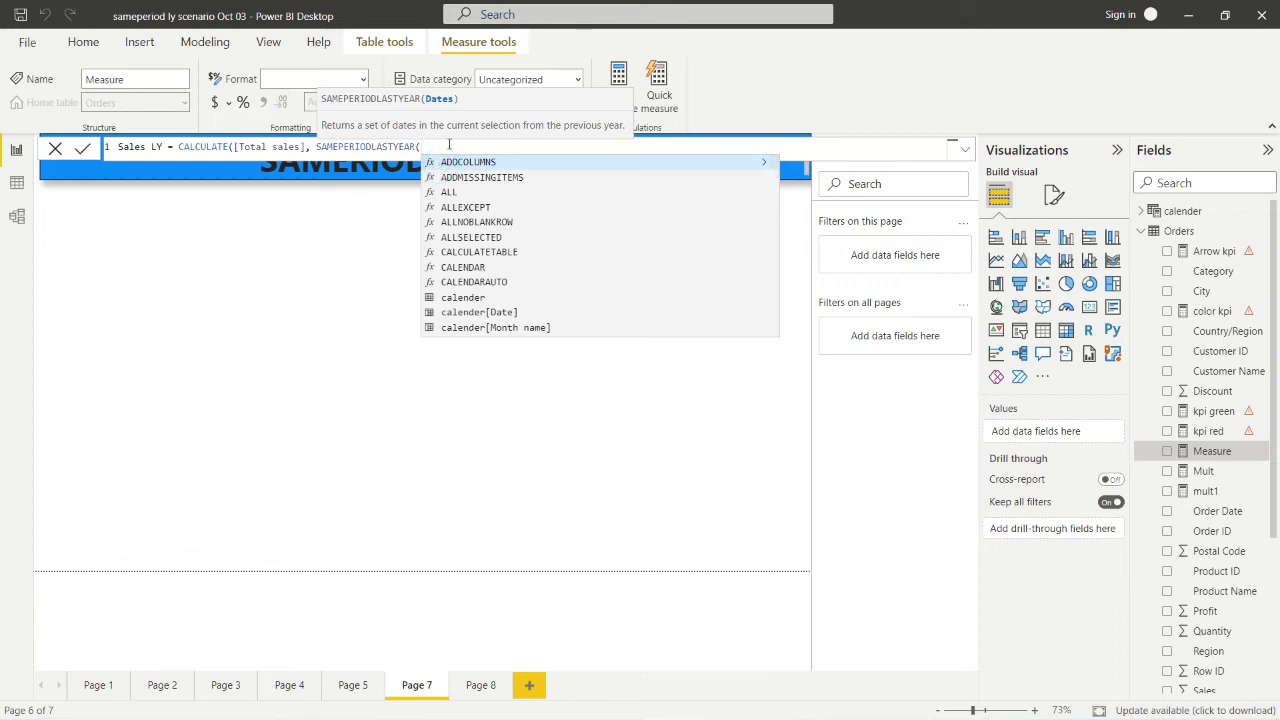
{"action": "left_click", "coordinate": [468, 312]}
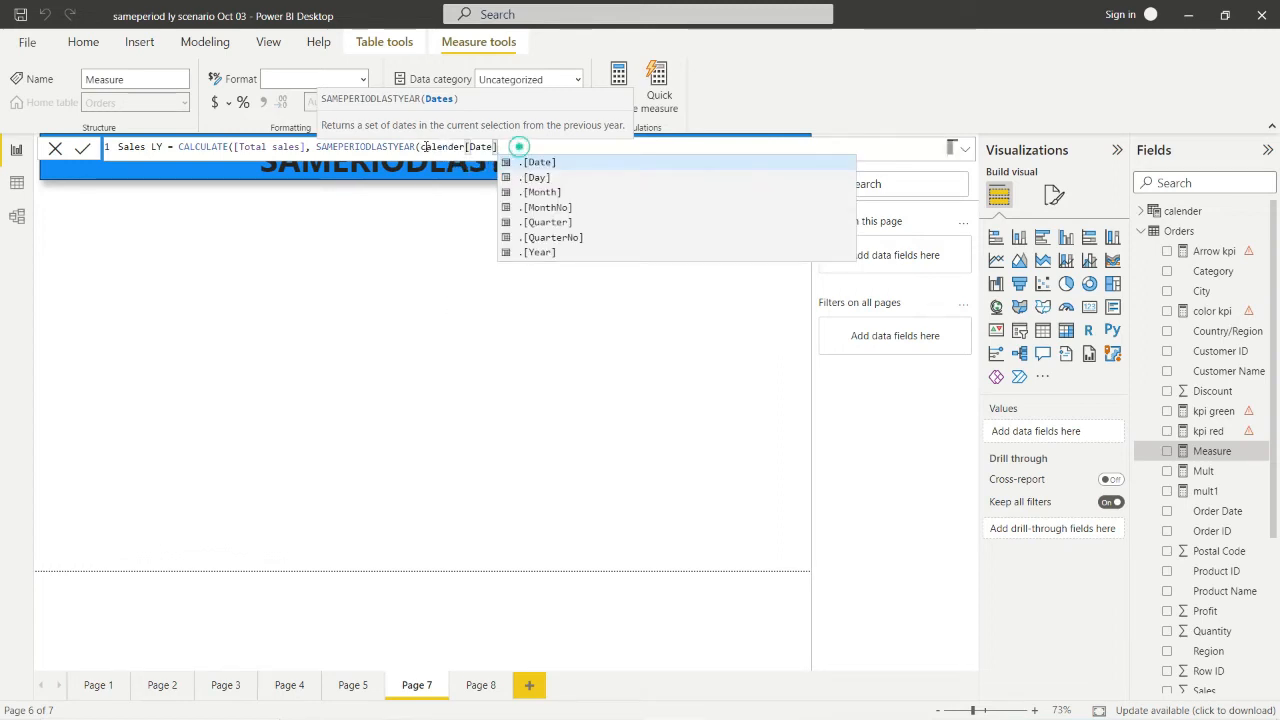
{"action": "type", "text": "))"}
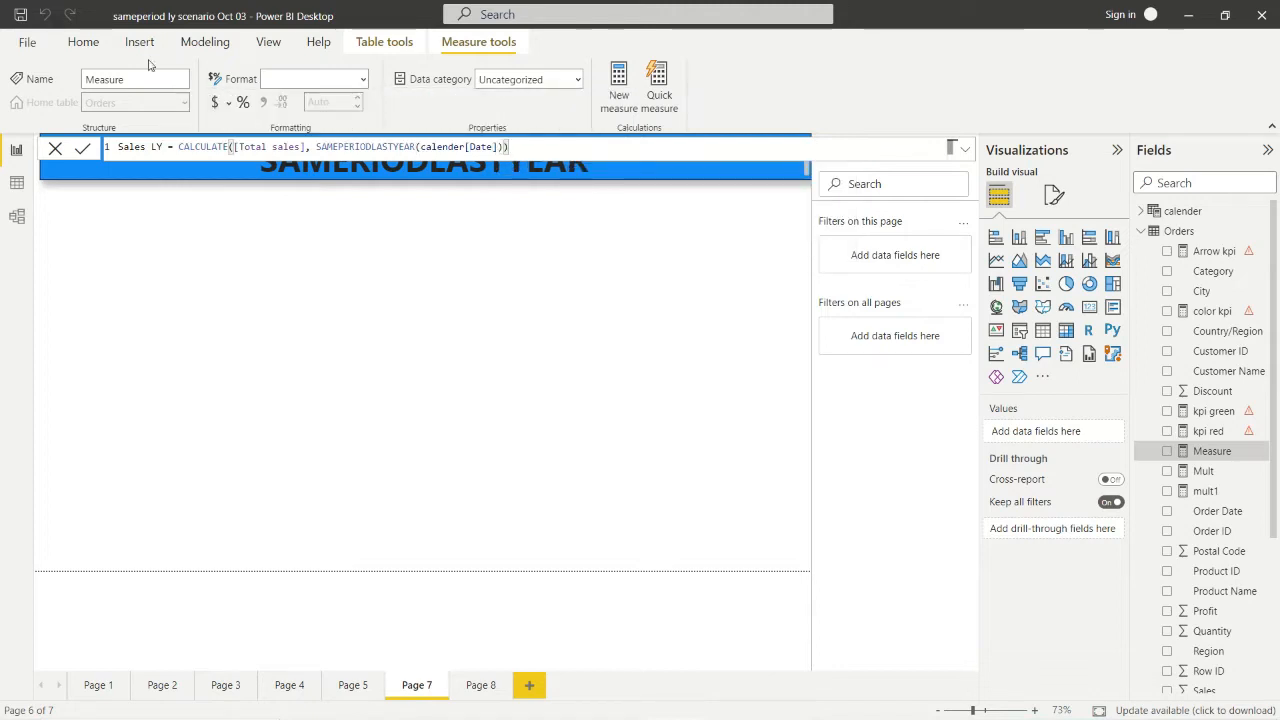
{"action": "left_click", "coordinate": [82, 148]}
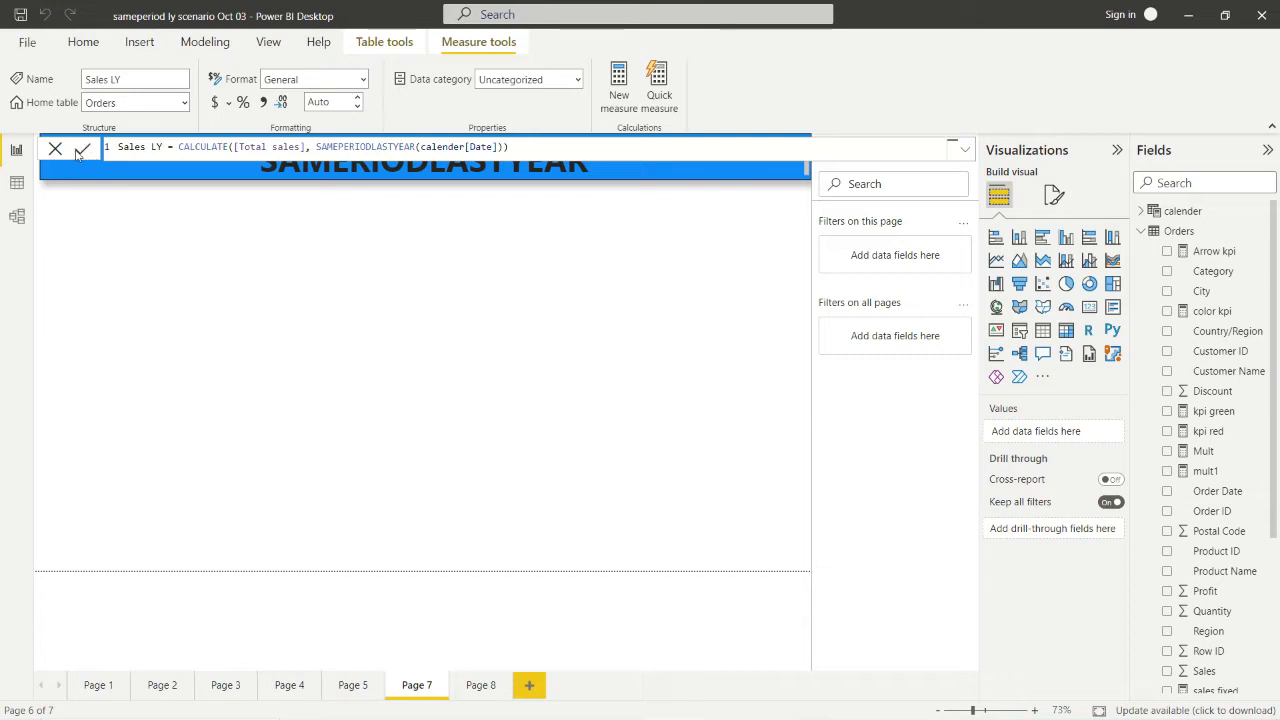
{"action": "left_click", "coordinate": [80, 149]}
Insert a matrix visual on Page 7, narrow it to about two thirds of the page width and extend it down near the page's lower edge.
{"action": "scroll", "coordinate": [1246, 436], "scroll_direction": "down", "scroll_amount": 3}
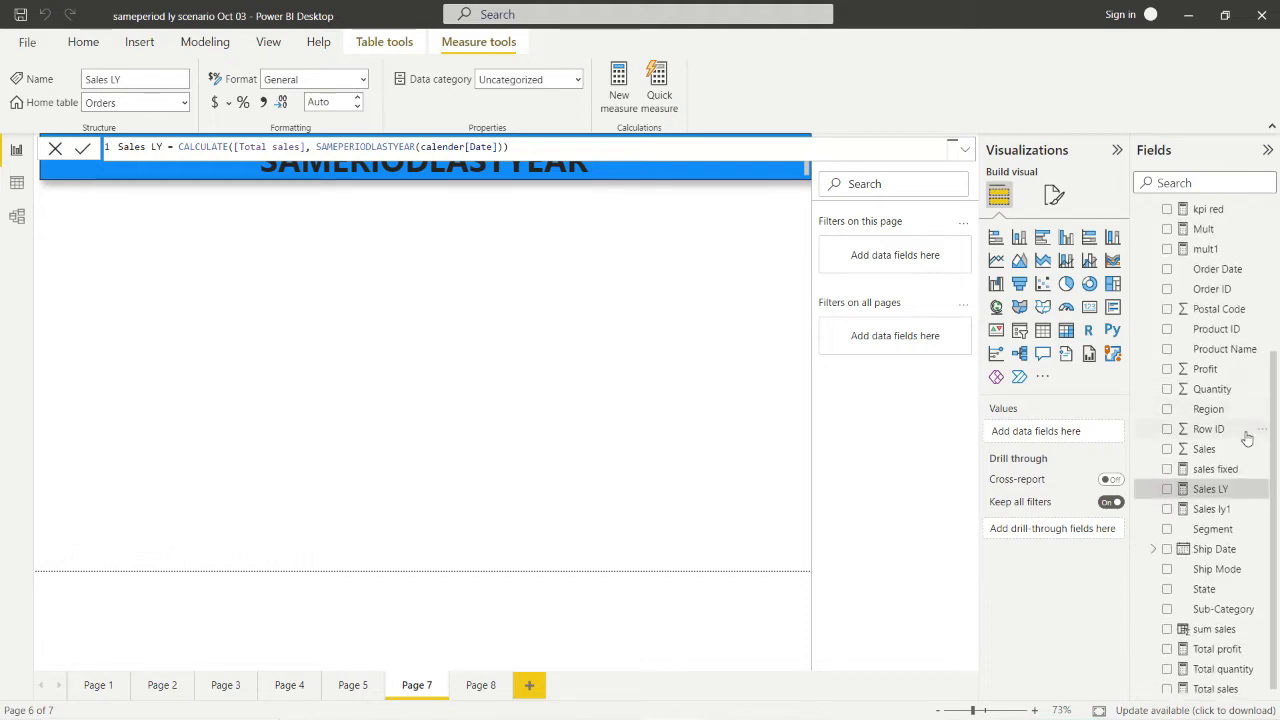
{"action": "left_click", "coordinate": [571, 372]}
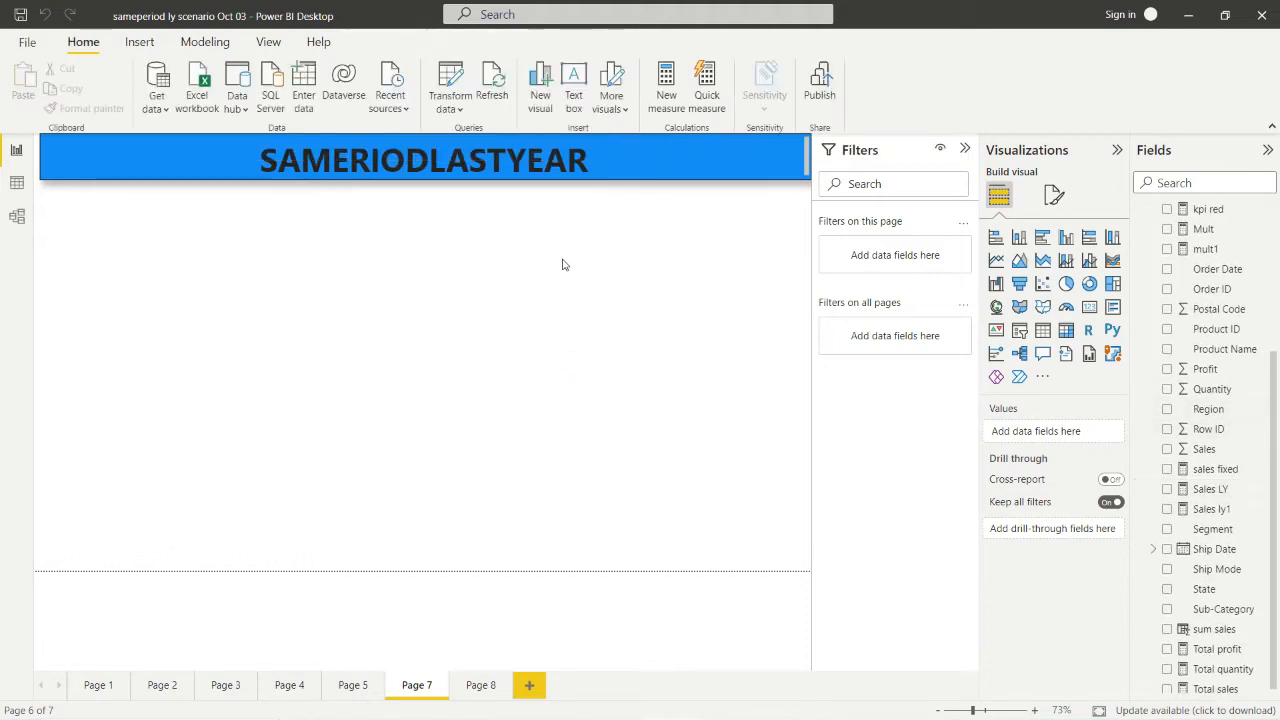
{"action": "left_click", "coordinate": [1067, 331]}
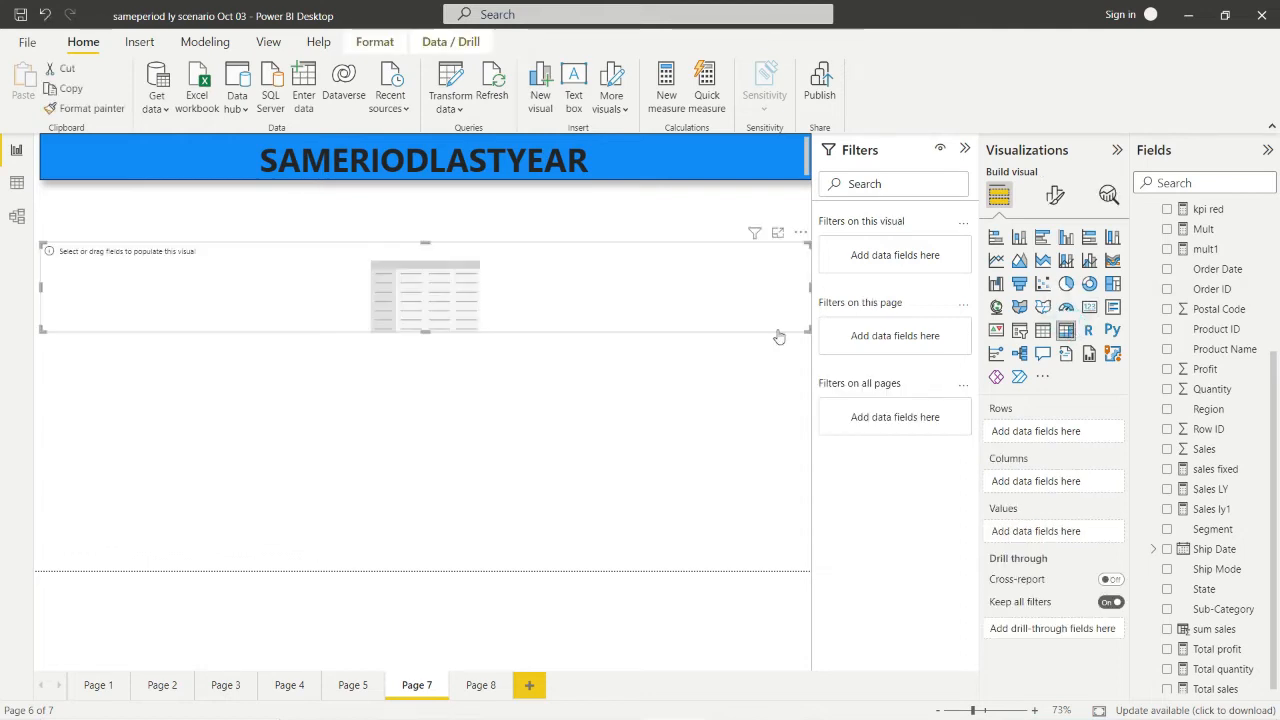
{"action": "left_click_drag", "start_coordinate": [811, 290], "coordinate": [768, 361]}
{"action": "left_click_drag", "start_coordinate": [861, 361], "coordinate": [840, 358]}
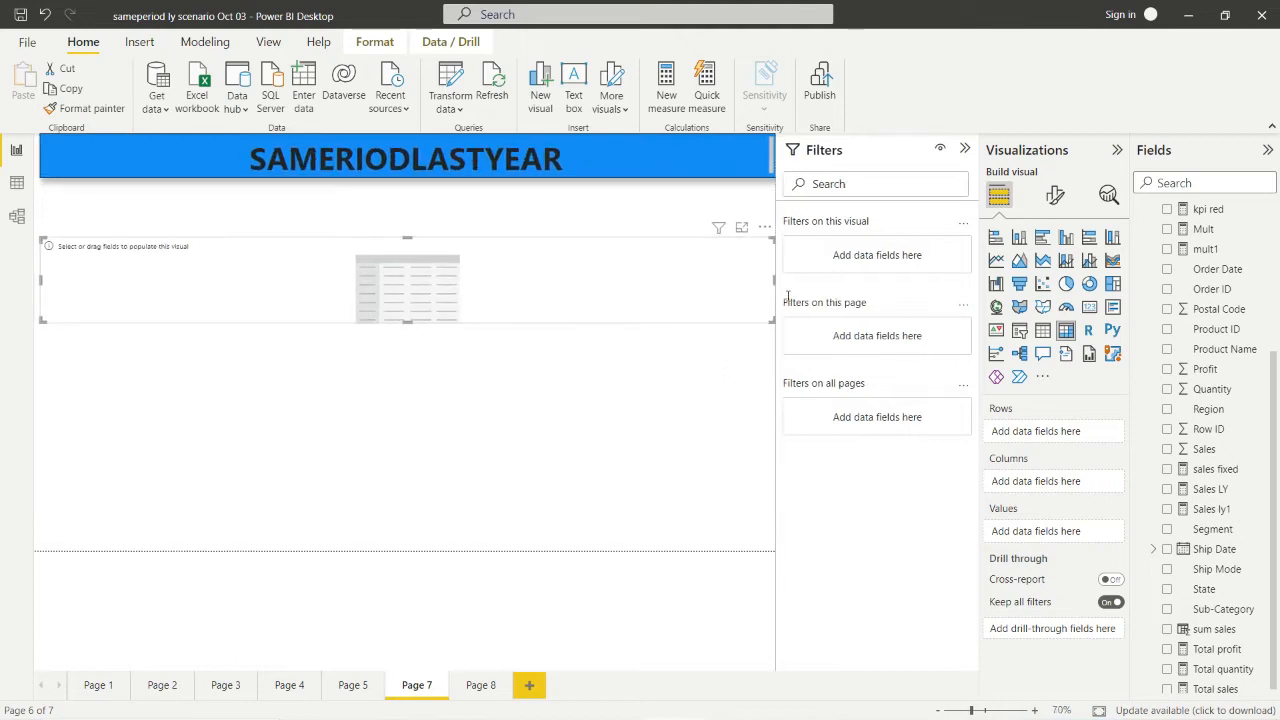
{"action": "left_click_drag", "start_coordinate": [773, 280], "coordinate": [514, 391]}
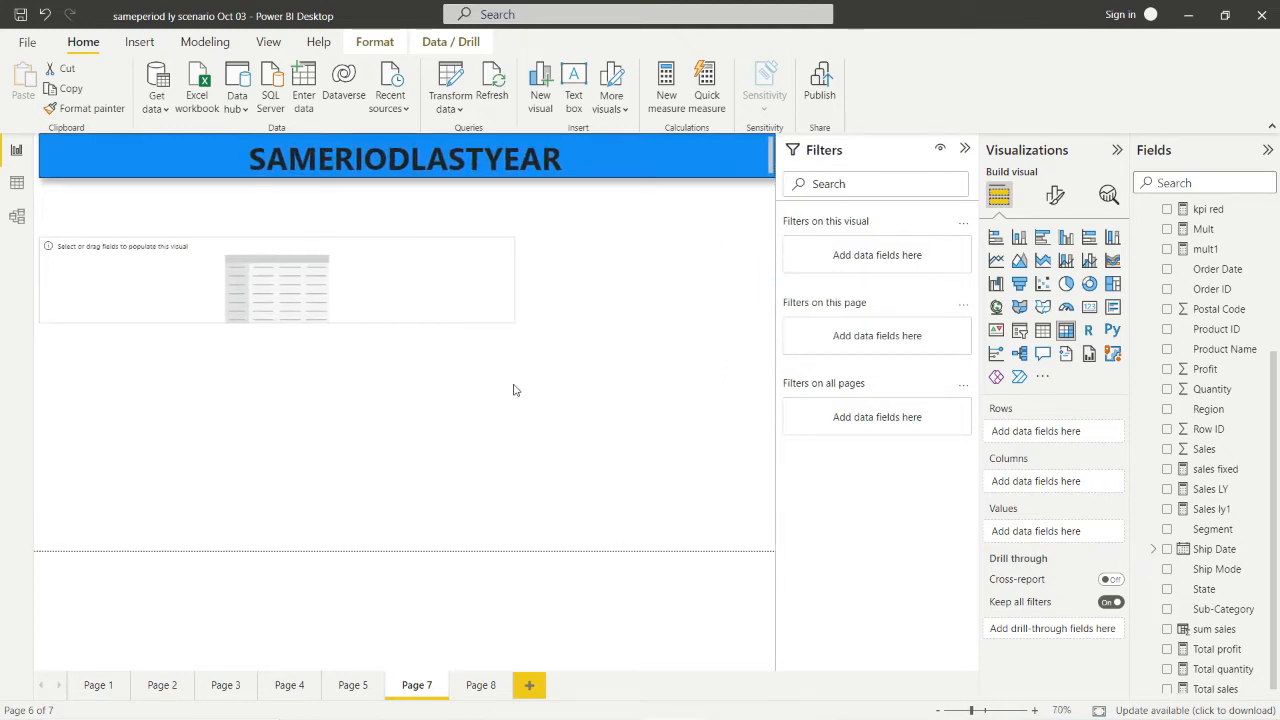
{"action": "left_click_drag", "start_coordinate": [267, 400], "coordinate": [272, 536]}
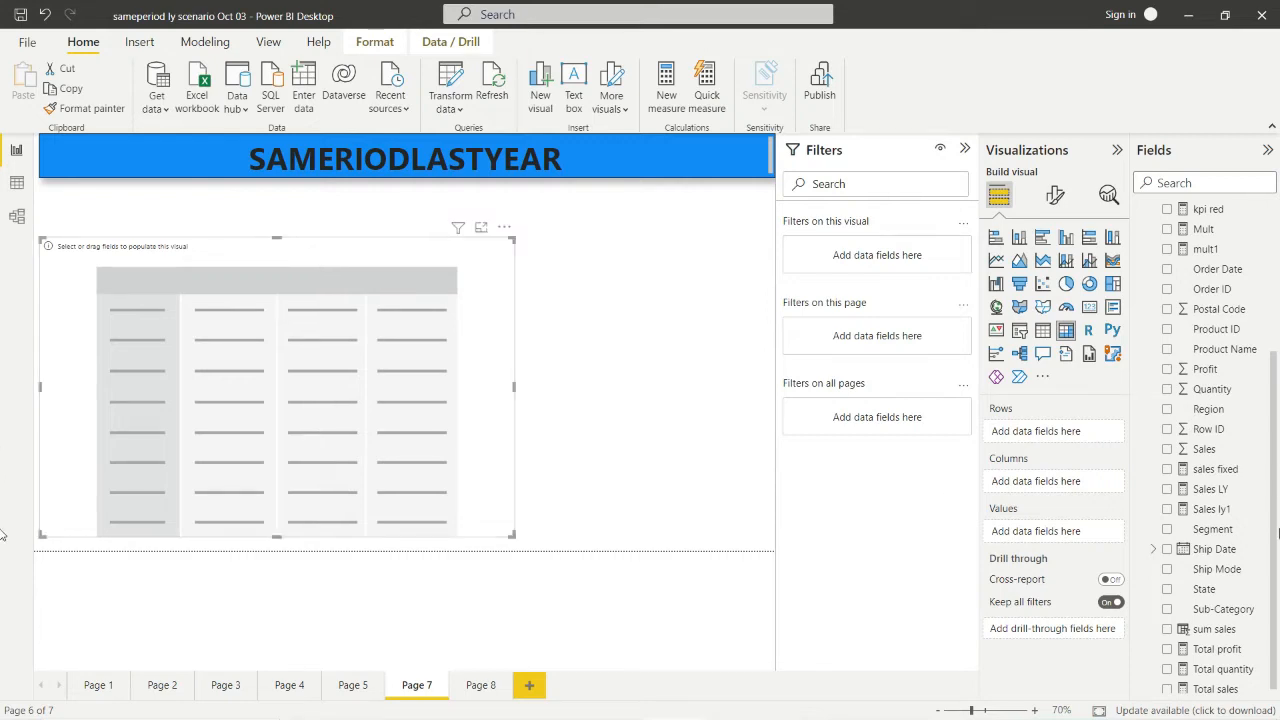
Fill the matrix with the calender Date hierarchy as rows and Sales and Sales LY as values.
{"action": "scroll", "coordinate": [1225, 300], "scroll_direction": "up", "scroll_amount": 5}
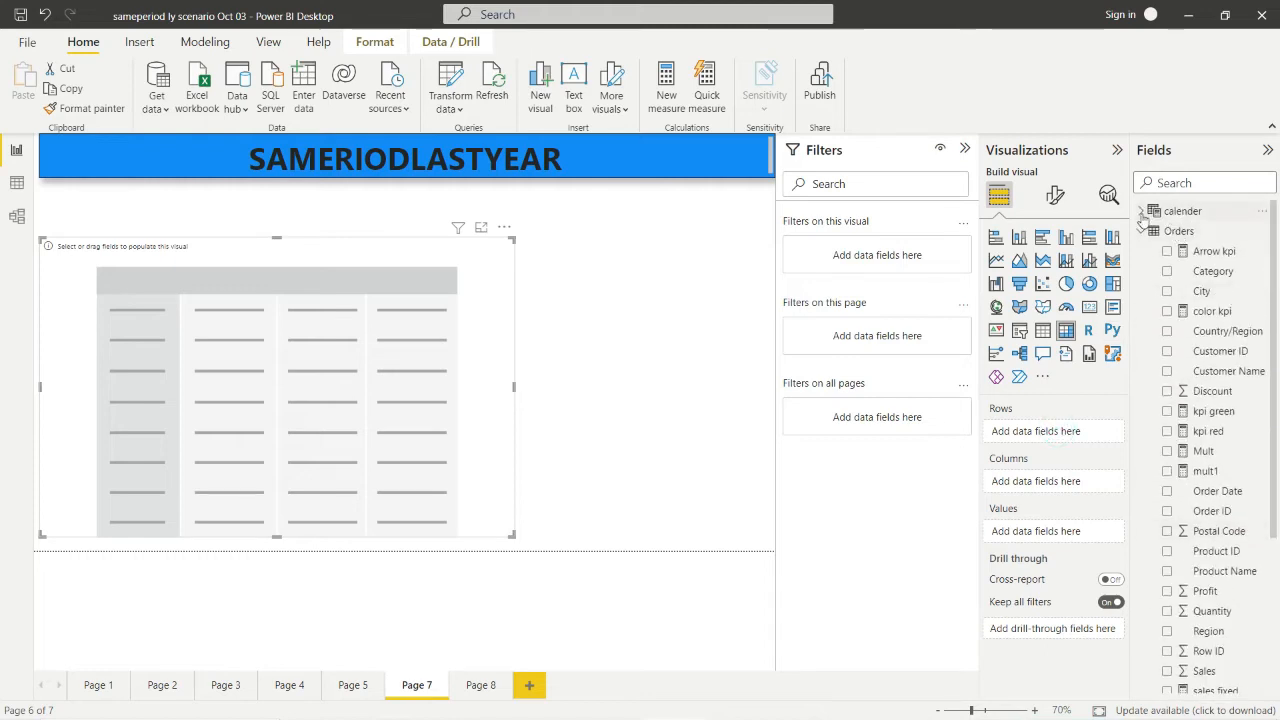
{"action": "left_click", "coordinate": [1142, 211]}
{"action": "left_click_drag", "start_coordinate": [1190, 233], "coordinate": [1057, 432]}
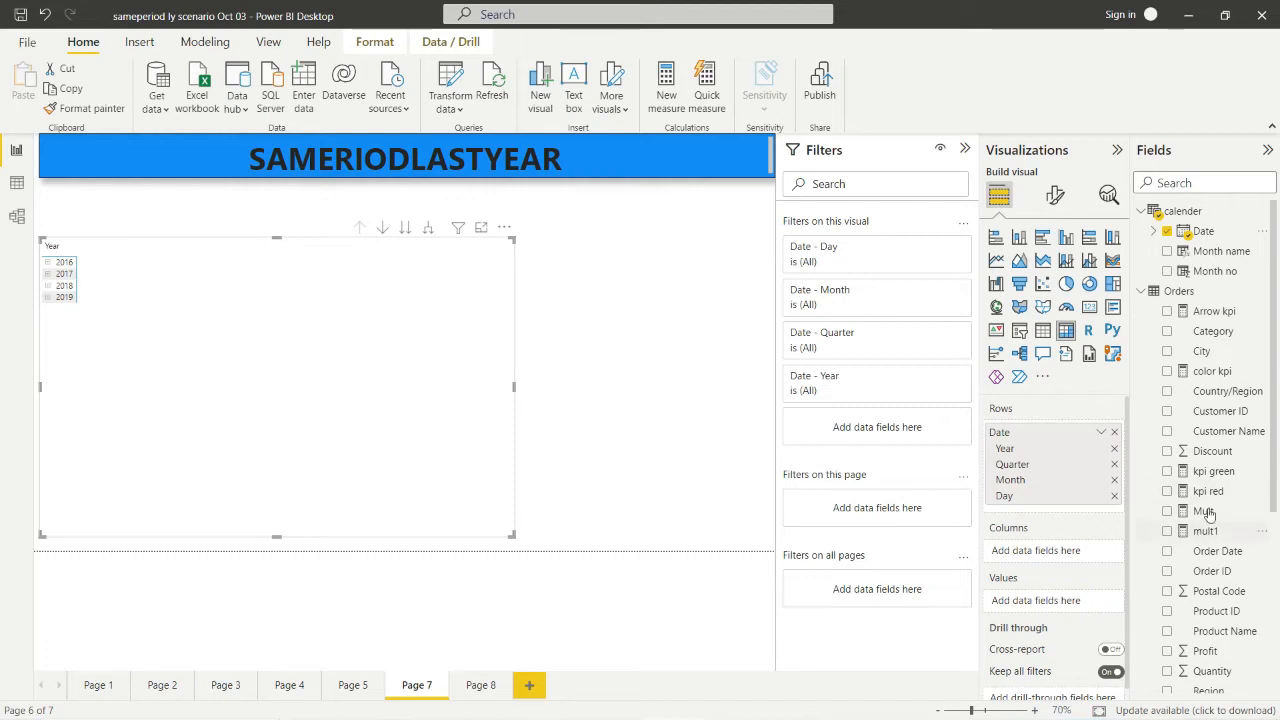
{"action": "scroll", "coordinate": [1225, 487], "scroll_direction": "down", "scroll_amount": 3}
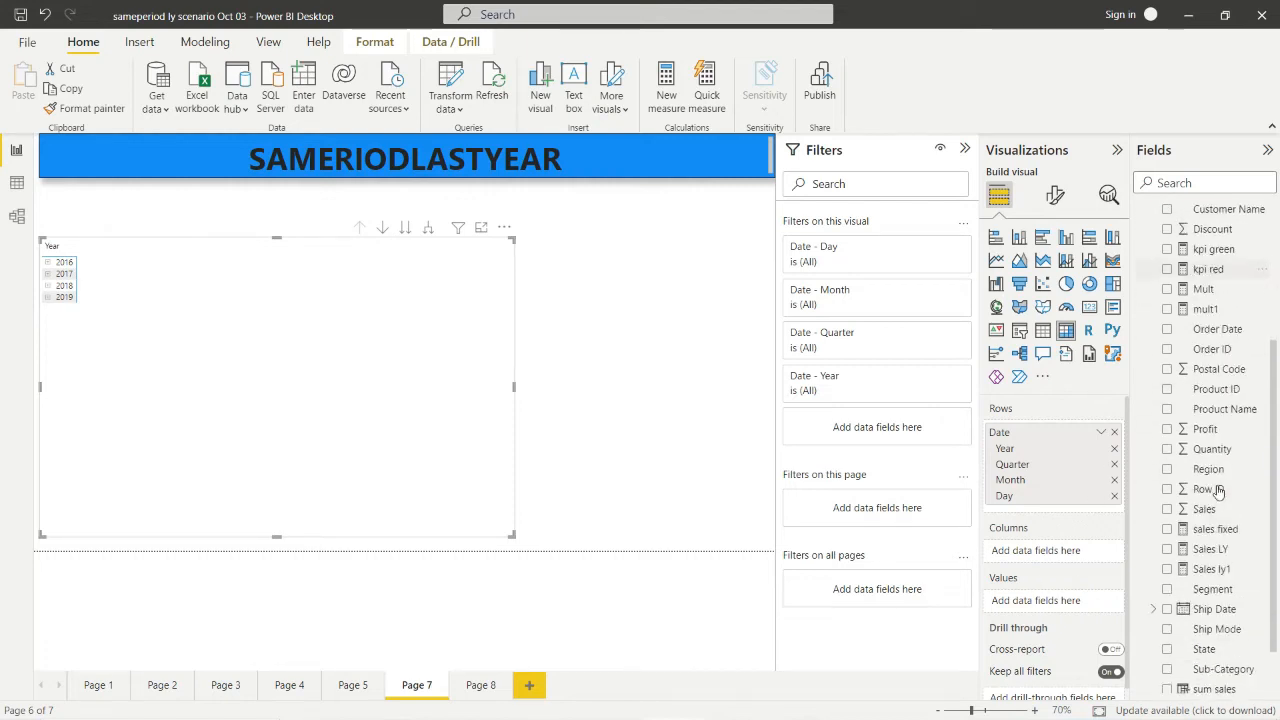
{"action": "left_click_drag", "start_coordinate": [1213, 517], "coordinate": [1063, 602]}
{"action": "left_click_drag", "start_coordinate": [1212, 553], "coordinate": [1079, 625]}
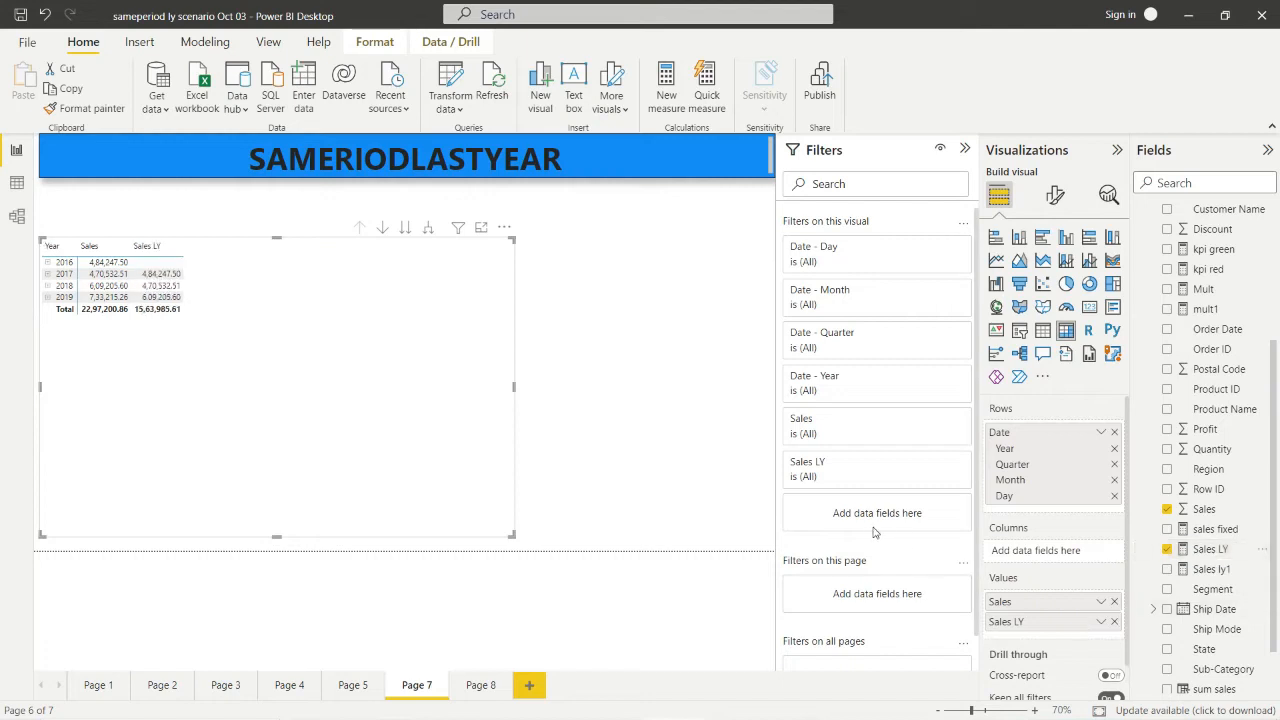
Set the matrix's global font size to 18 and deselect the visual.
{"action": "left_click", "coordinate": [320, 356]}
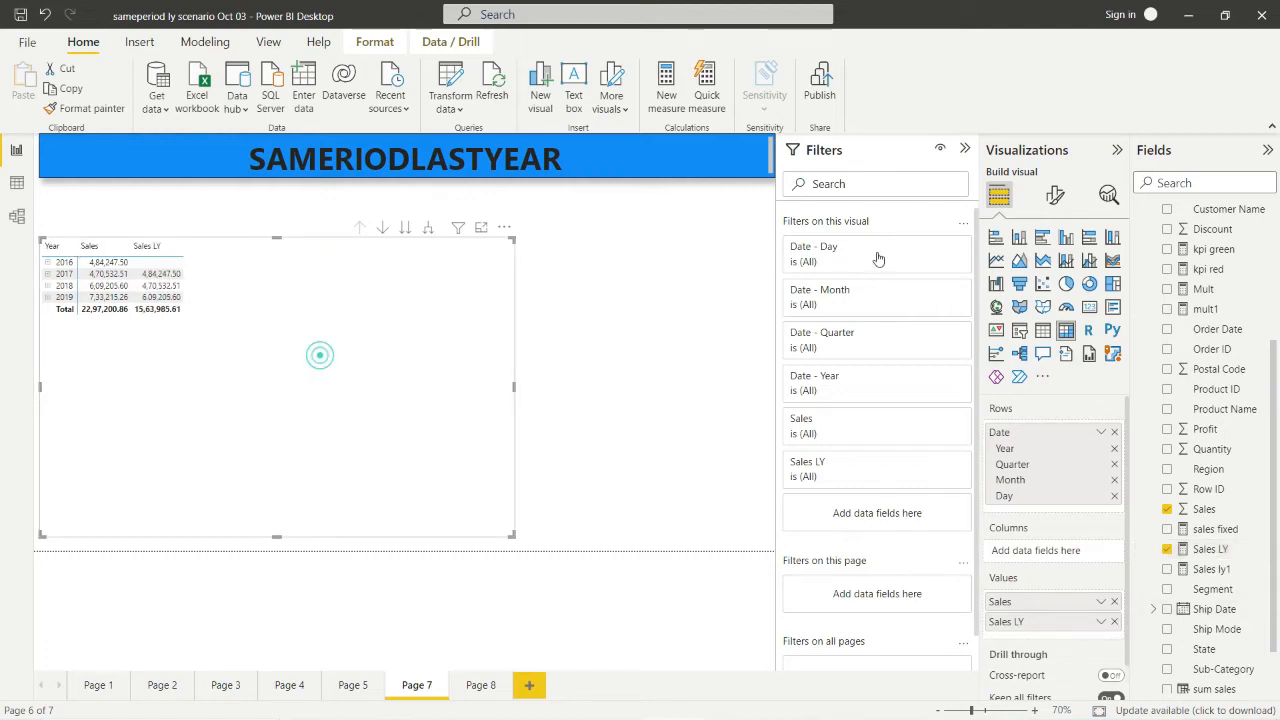
{"action": "left_click", "coordinate": [1052, 198]}
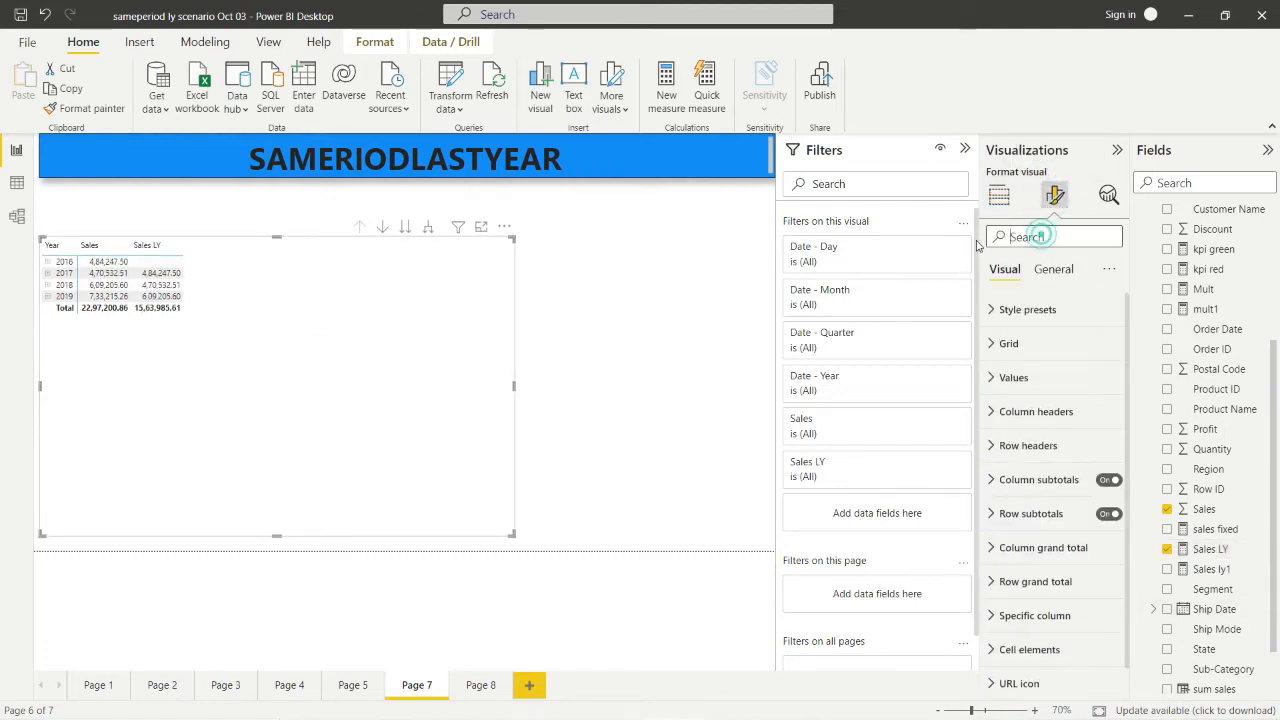
{"action": "type", "text": "GLOB"}
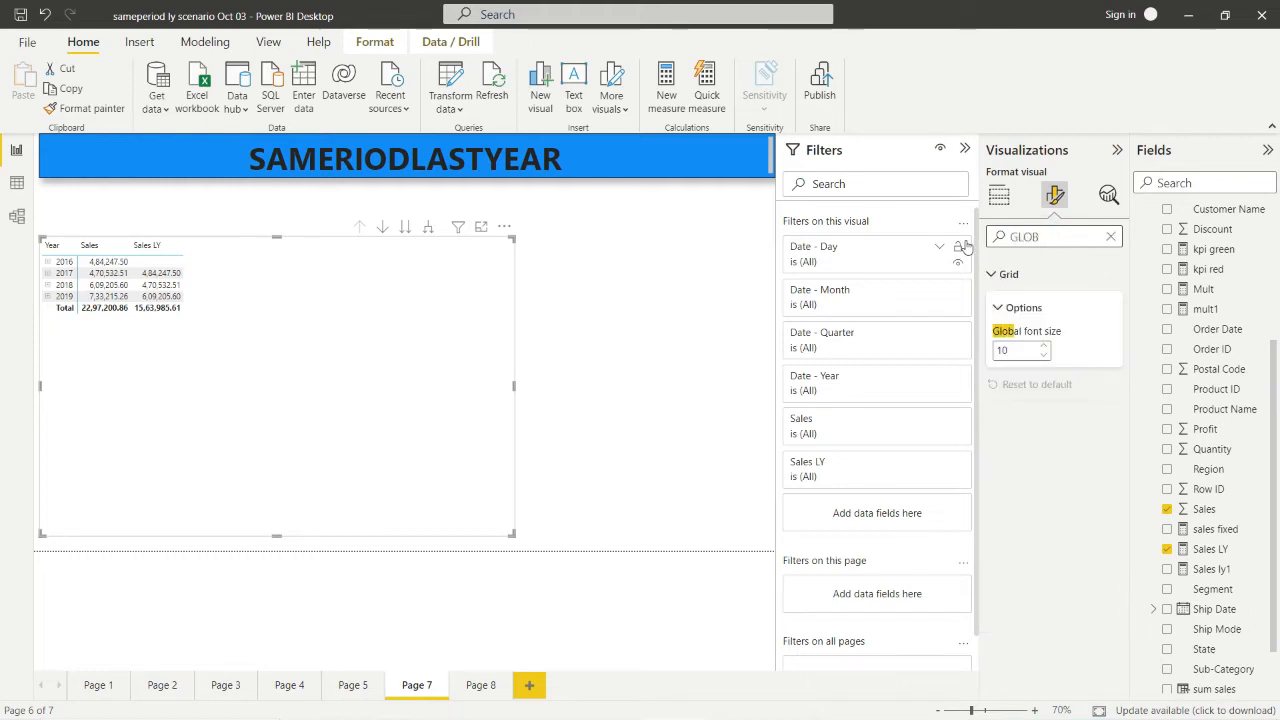
{"action": "left_click", "coordinate": [1043, 345]}
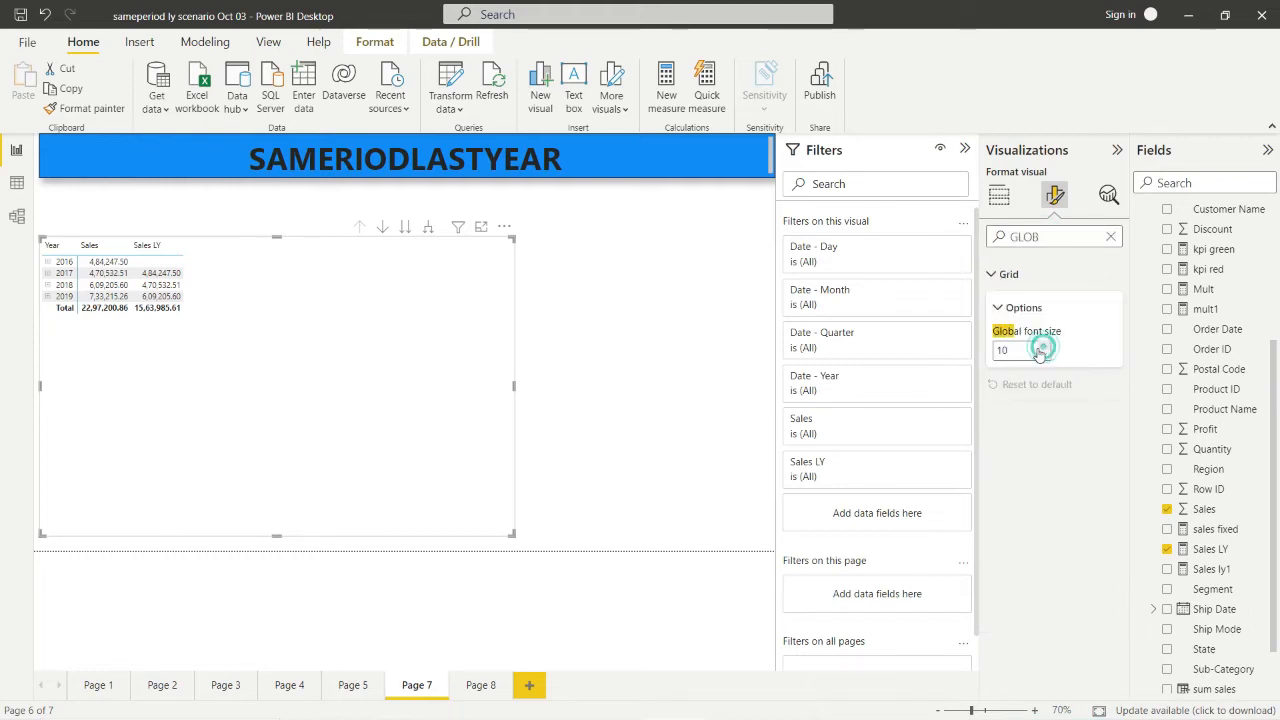
{"action": "double_click", "coordinate": [1022, 351]}
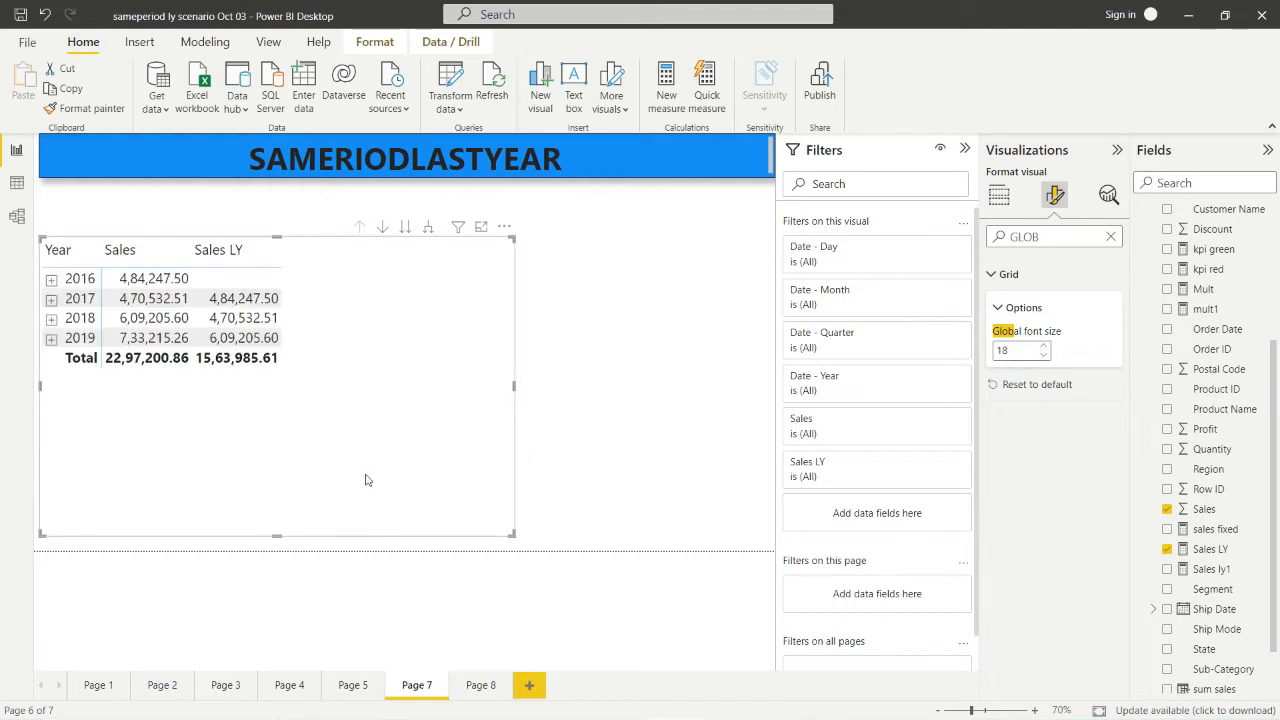
{"action": "left_click", "coordinate": [634, 414]}
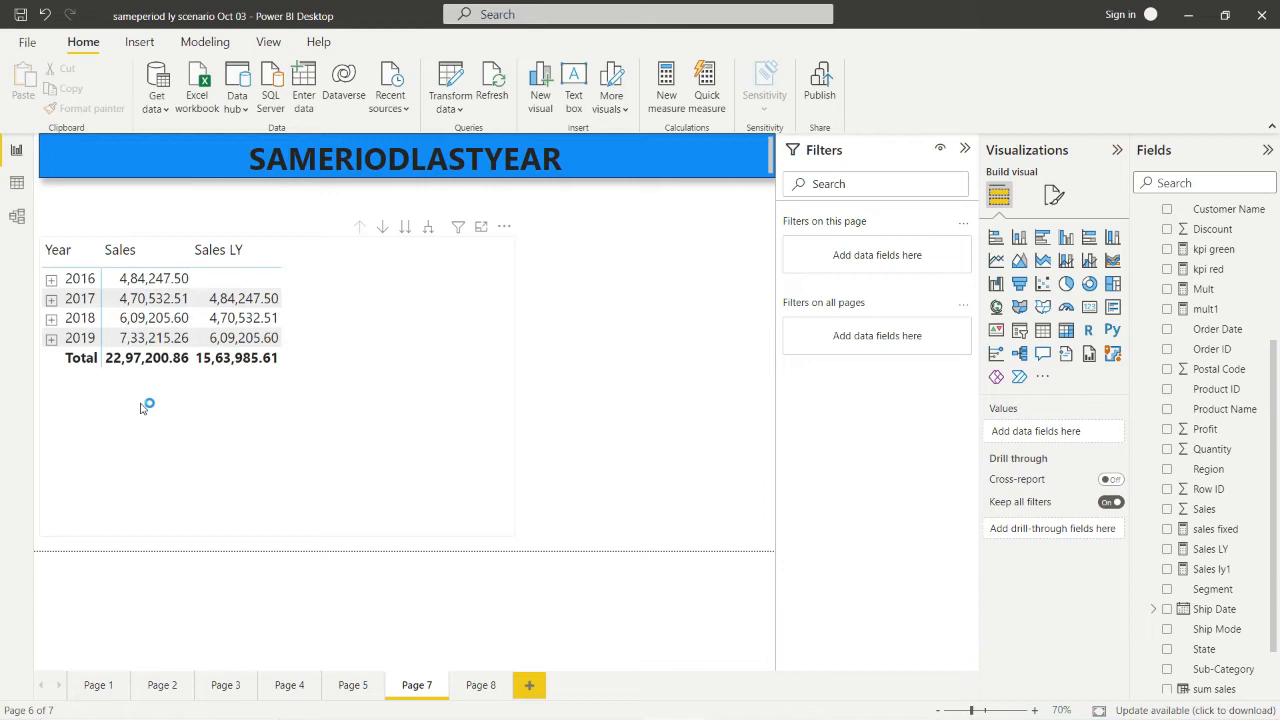
Expand 2017 and 2018 to quarters and their Qtr 1 rows to months to compare Sales with Sales LY.
{"action": "left_click", "coordinate": [51, 299]}
{"action": "left_click", "coordinate": [51, 301]}
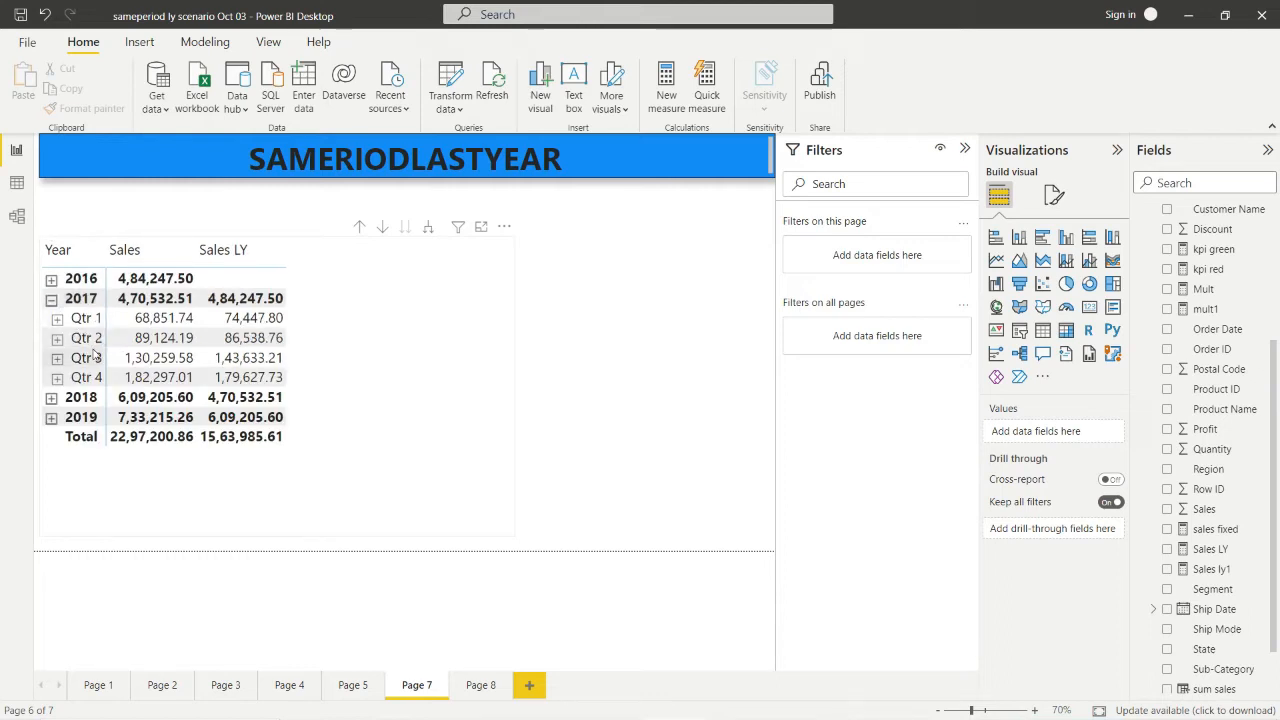
{"action": "left_click", "coordinate": [50, 398]}
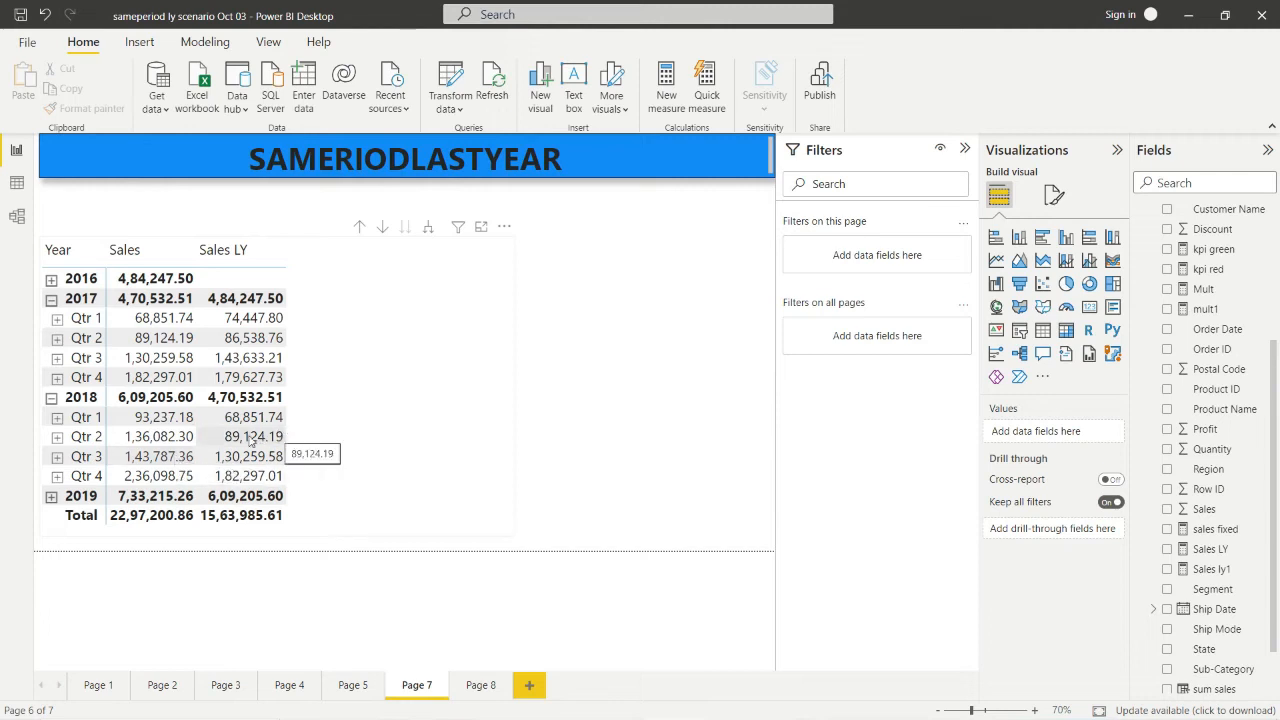
{"action": "left_click", "coordinate": [57, 418]}
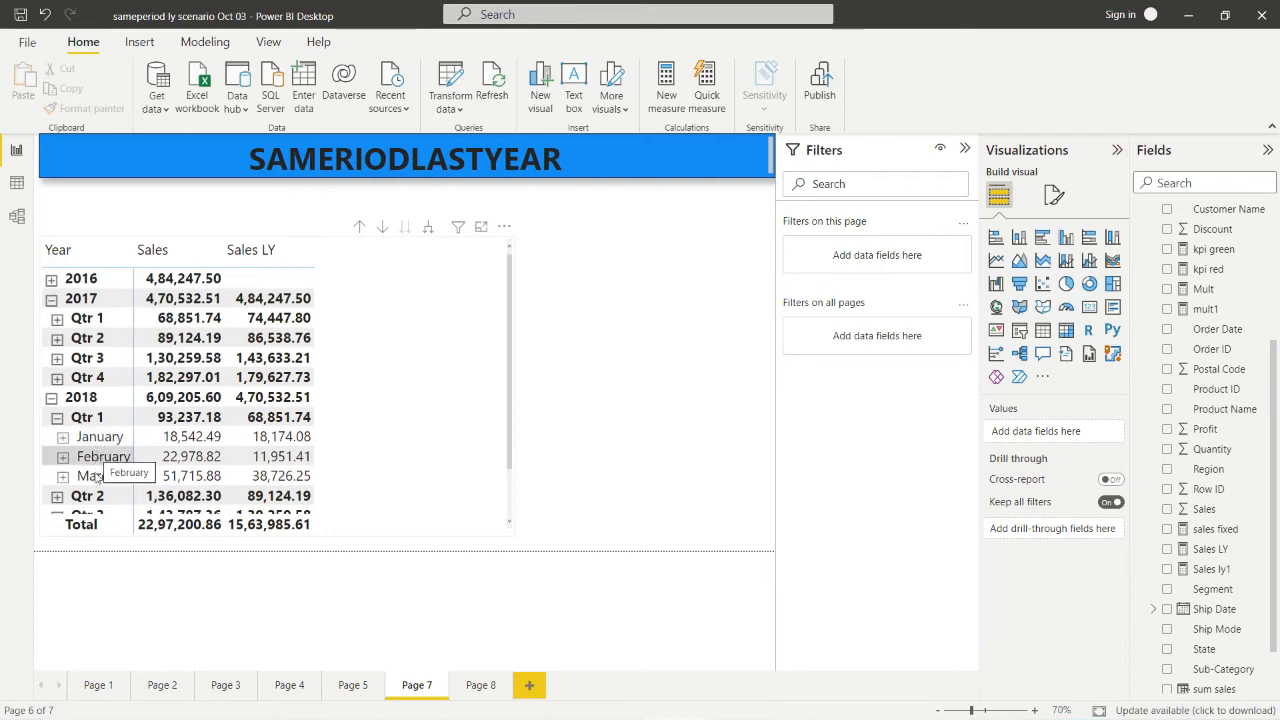
{"action": "left_click", "coordinate": [57, 318]}
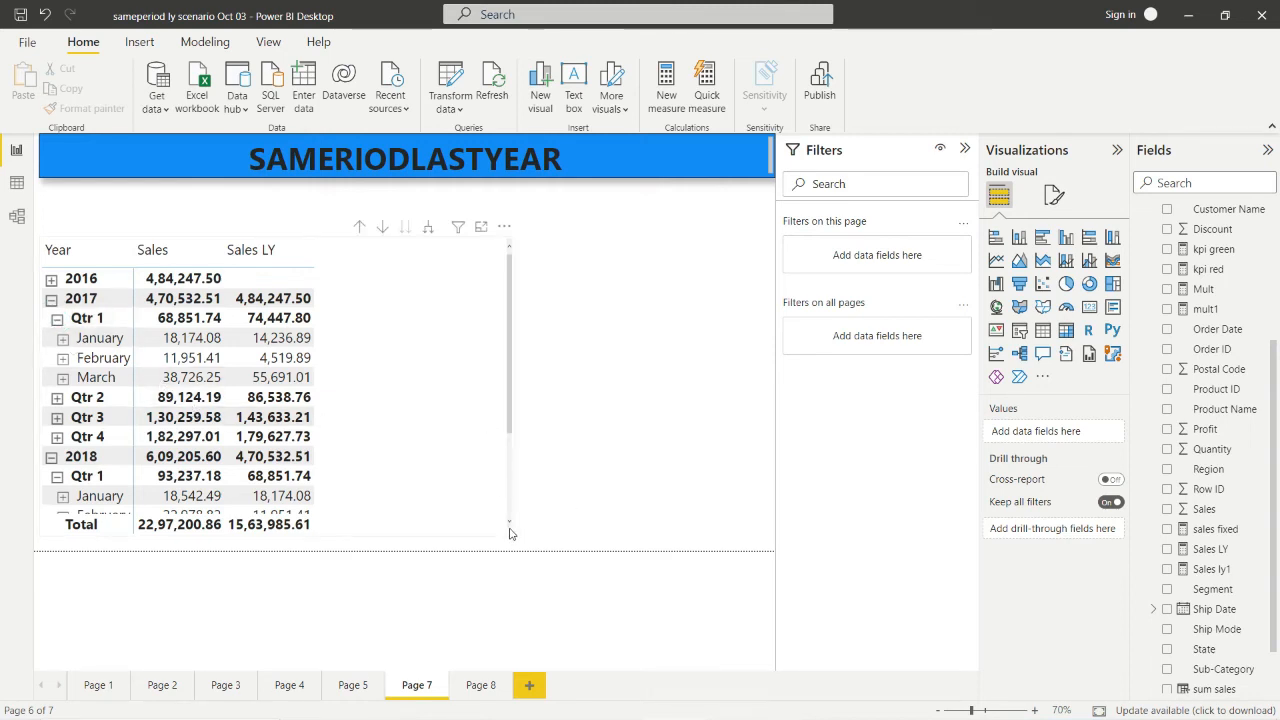
Move the matrix up beneath the title banner, narrow it slightly and stretch it down to the page's lower edge.
{"action": "left_click", "coordinate": [504, 464]}
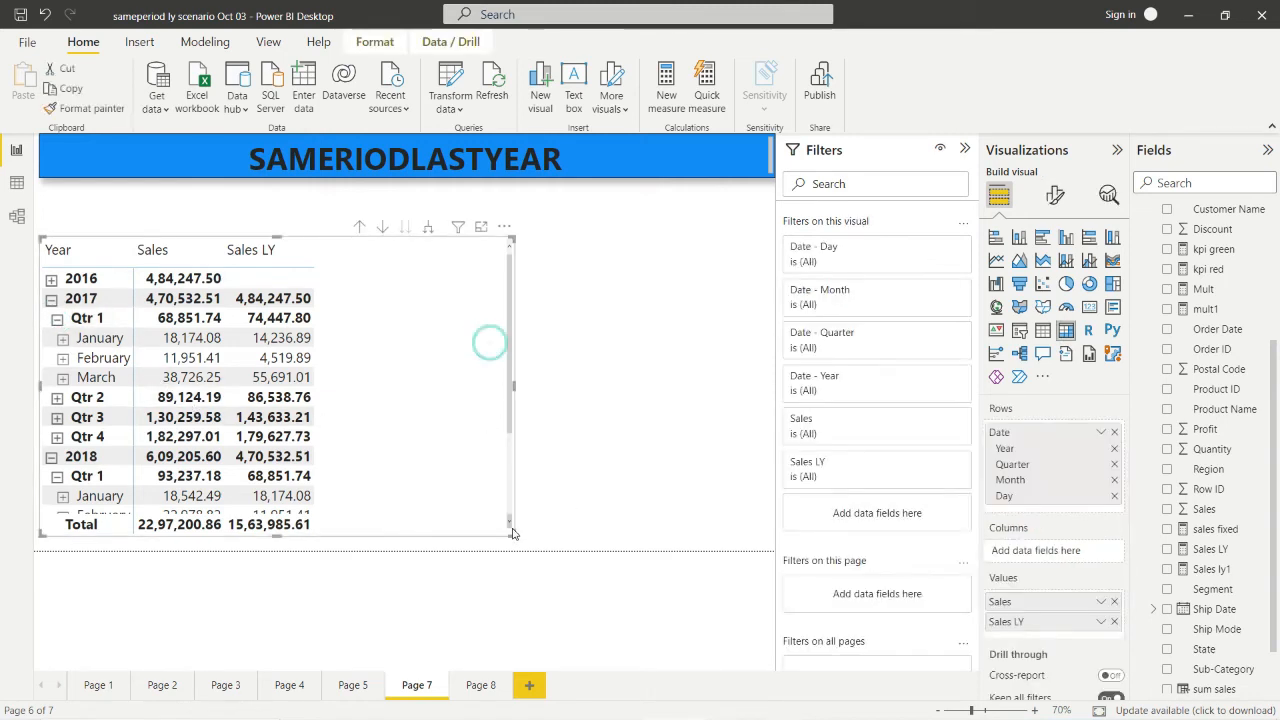
{"action": "left_click_drag", "start_coordinate": [514, 534], "coordinate": [535, 548]}
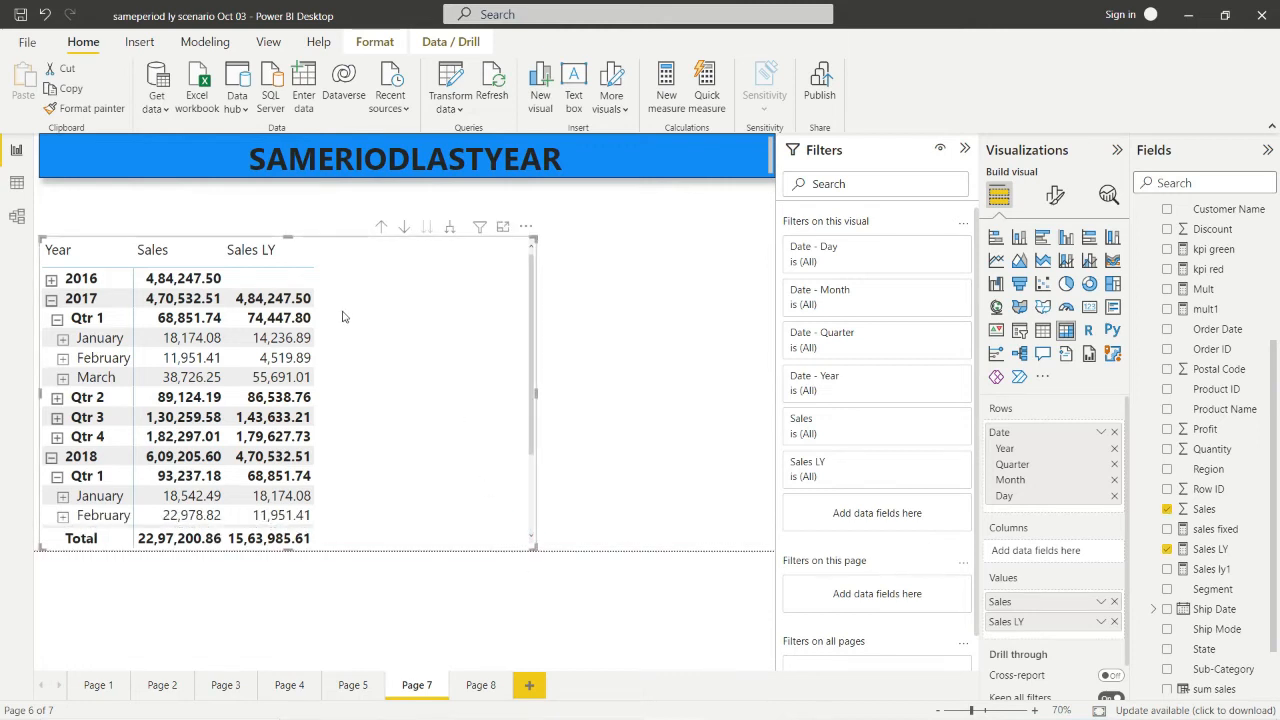
{"action": "left_click", "coordinate": [345, 244]}
{"action": "left_click", "coordinate": [327, 253]}
{"action": "left_click_drag", "start_coordinate": [397, 270], "coordinate": [405, 224]}
{"action": "left_click", "coordinate": [543, 500]}
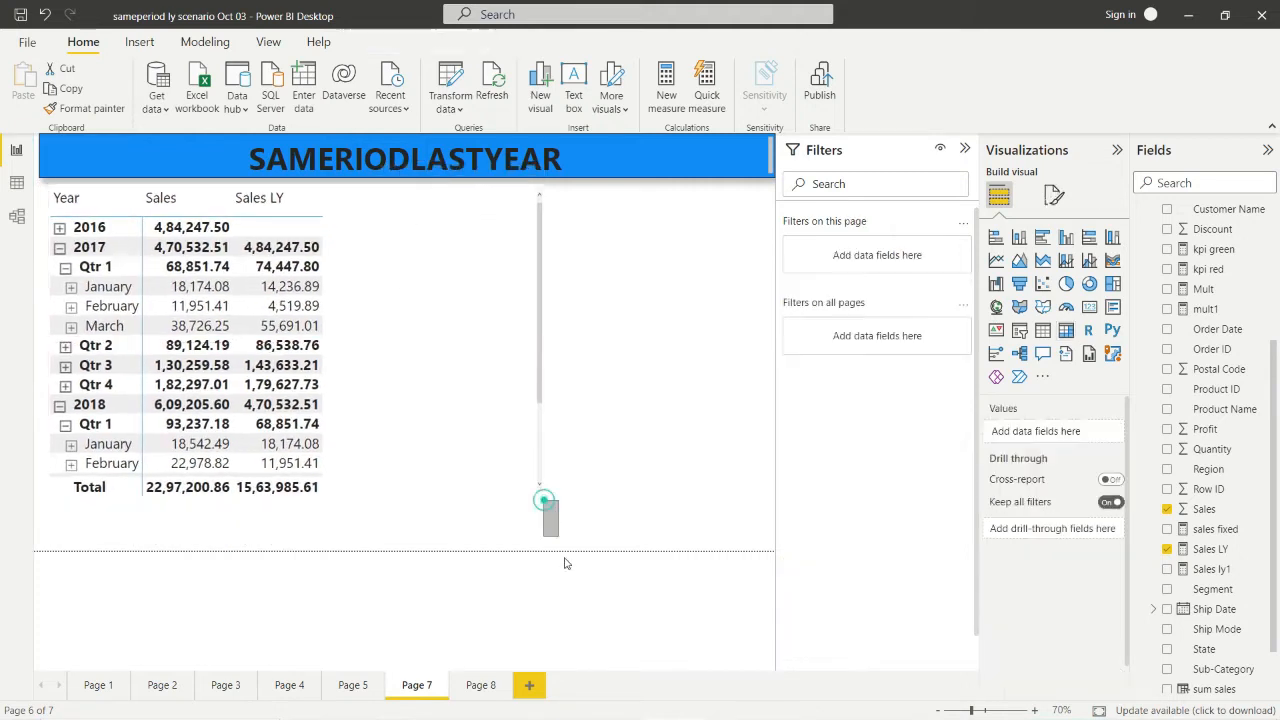
{"action": "left_click", "coordinate": [480, 417]}
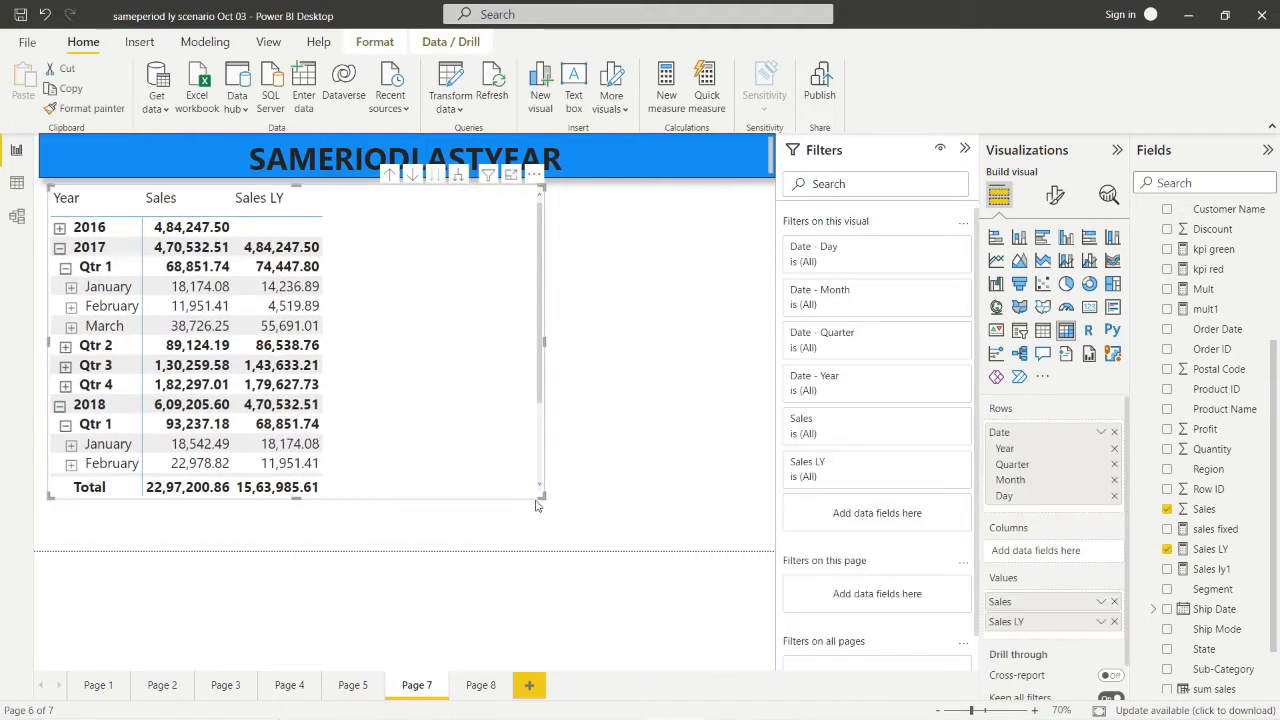
{"action": "left_click_drag", "start_coordinate": [543, 497], "coordinate": [491, 549]}
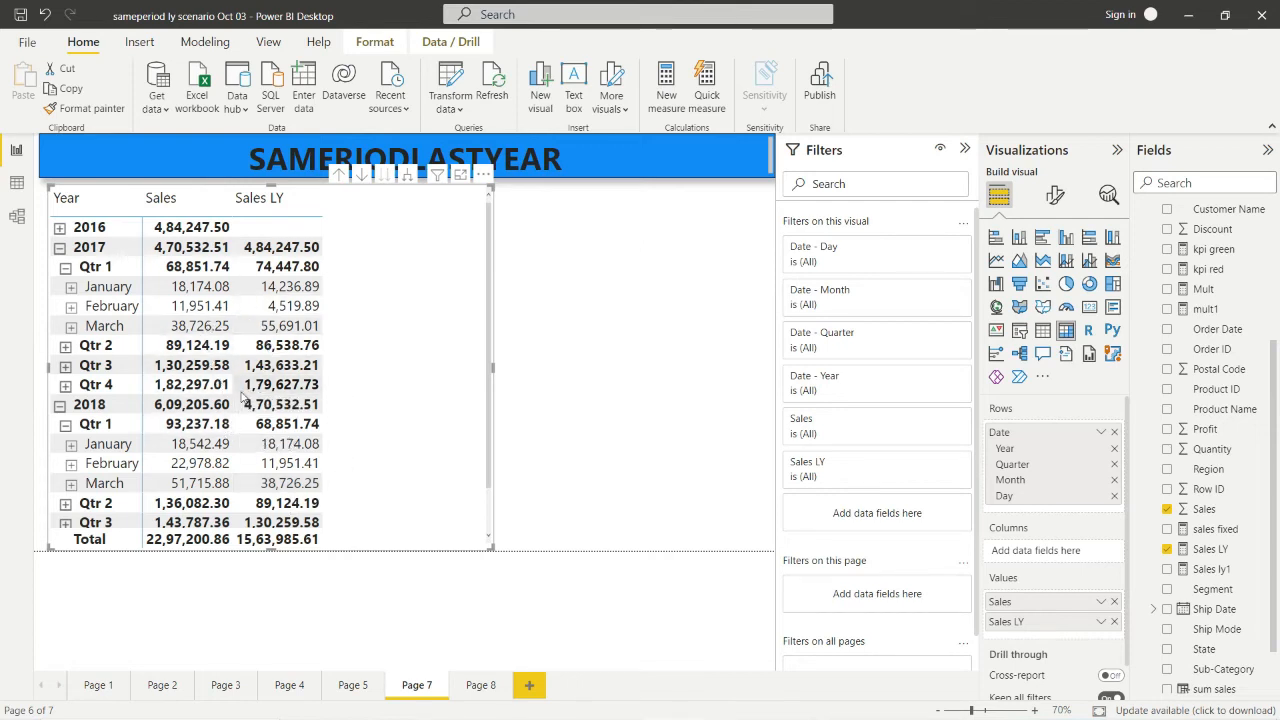
Insert a slicer on Page 8, shrink it to a small box and place it beneath the title banner's left end.
{"action": "left_click", "coordinate": [481, 685]}
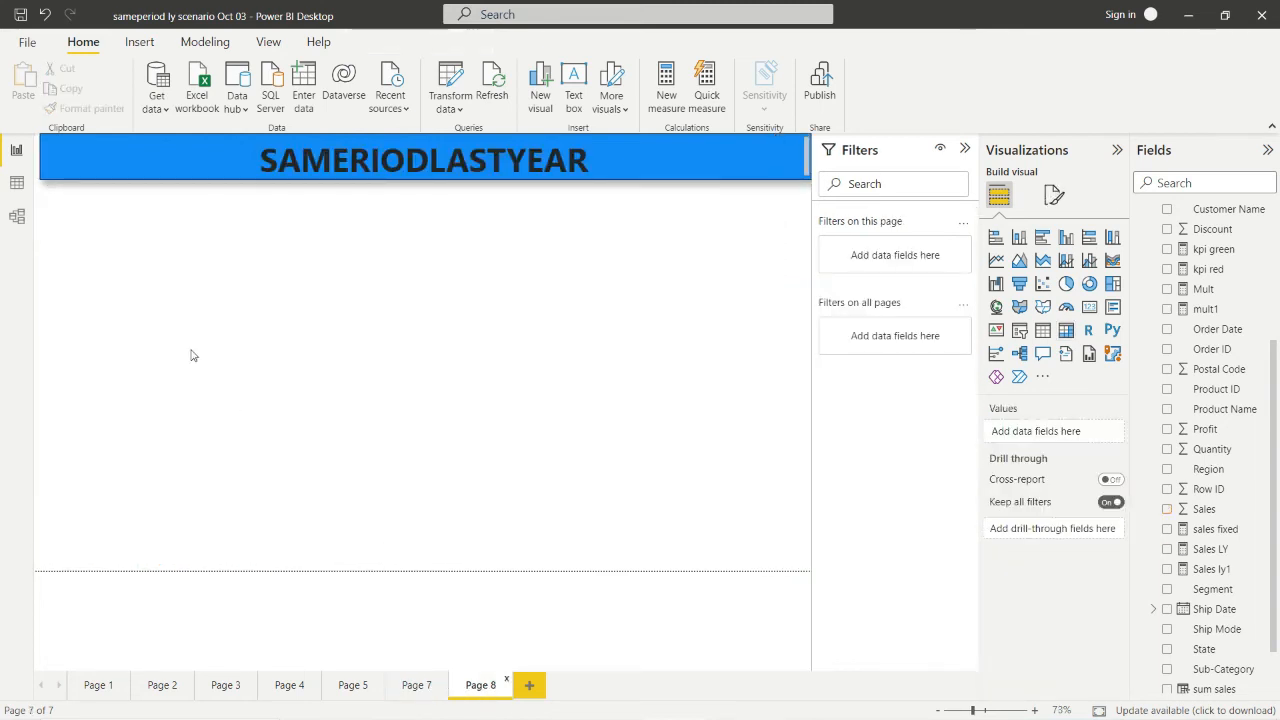
{"action": "left_click", "coordinate": [1019, 332]}
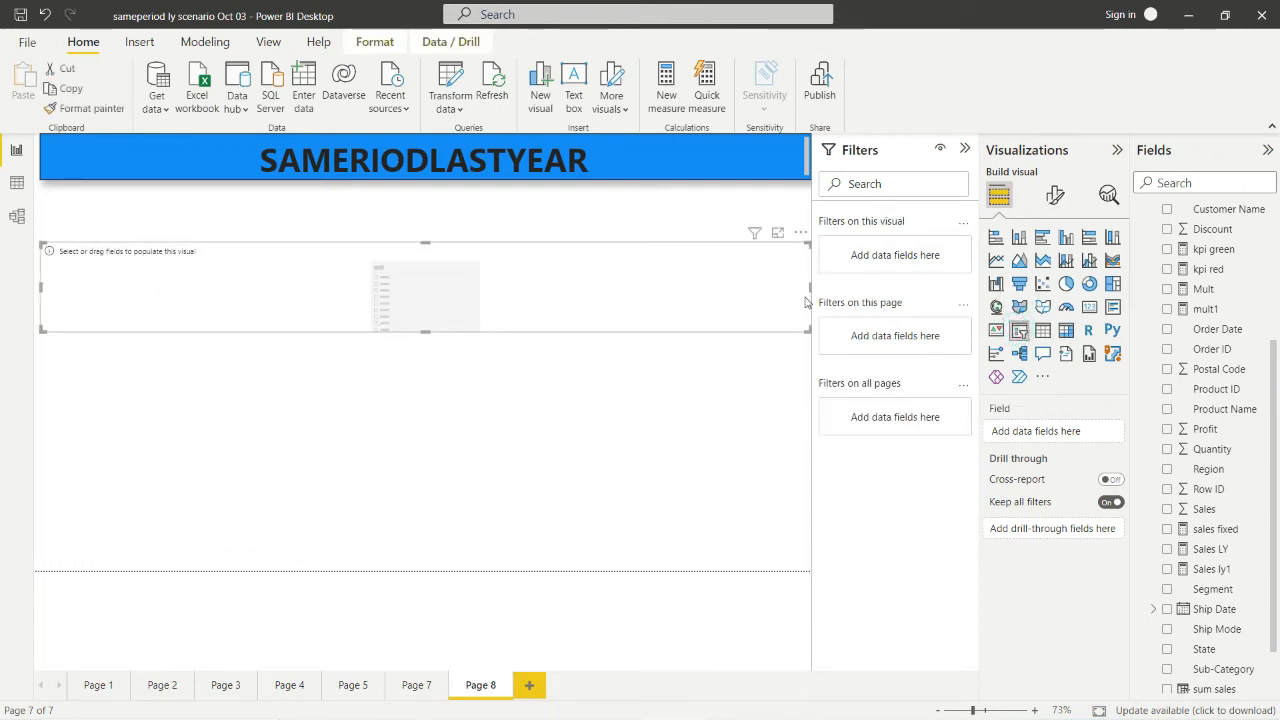
{"action": "left_click_drag", "start_coordinate": [752, 288], "coordinate": [174, 329]}
{"action": "left_click_drag", "start_coordinate": [129, 262], "coordinate": [135, 216]}
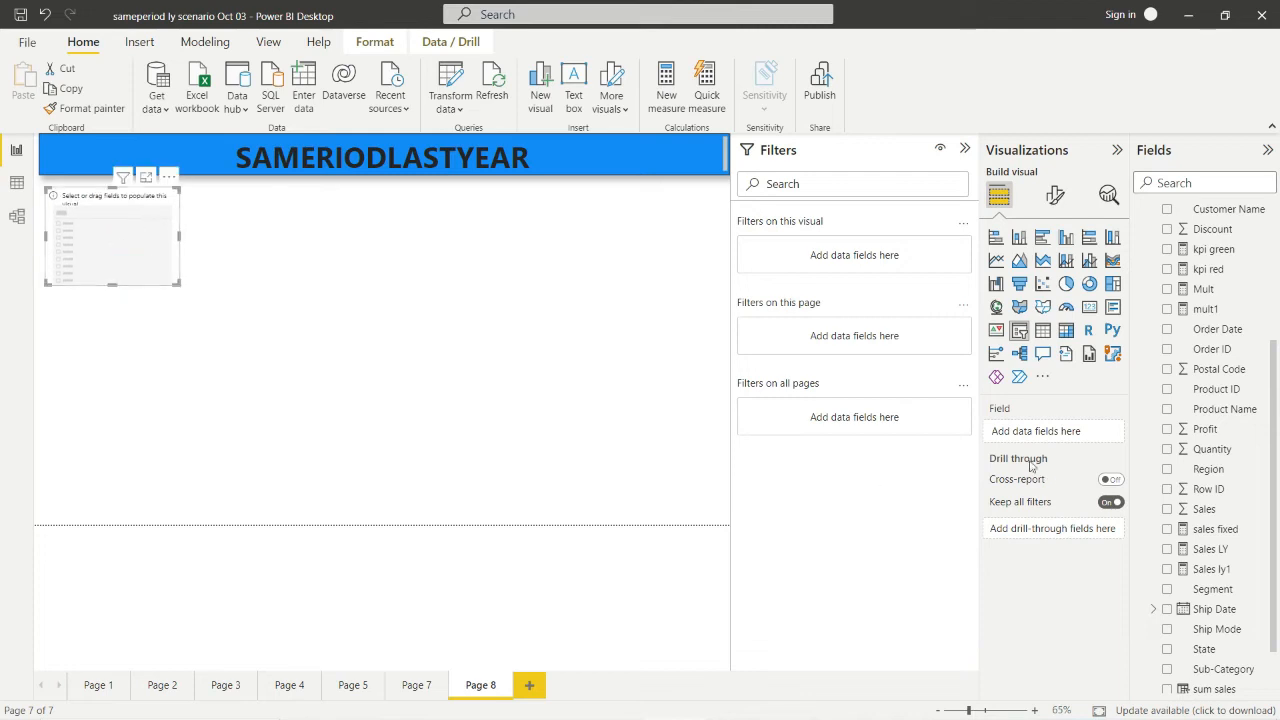
Add the calender Date field to the slicer as a Date Hierarchy, then make the slicer slightly wider and shorter.
{"action": "scroll", "coordinate": [1207, 232], "scroll_direction": "up", "scroll_amount": 5}
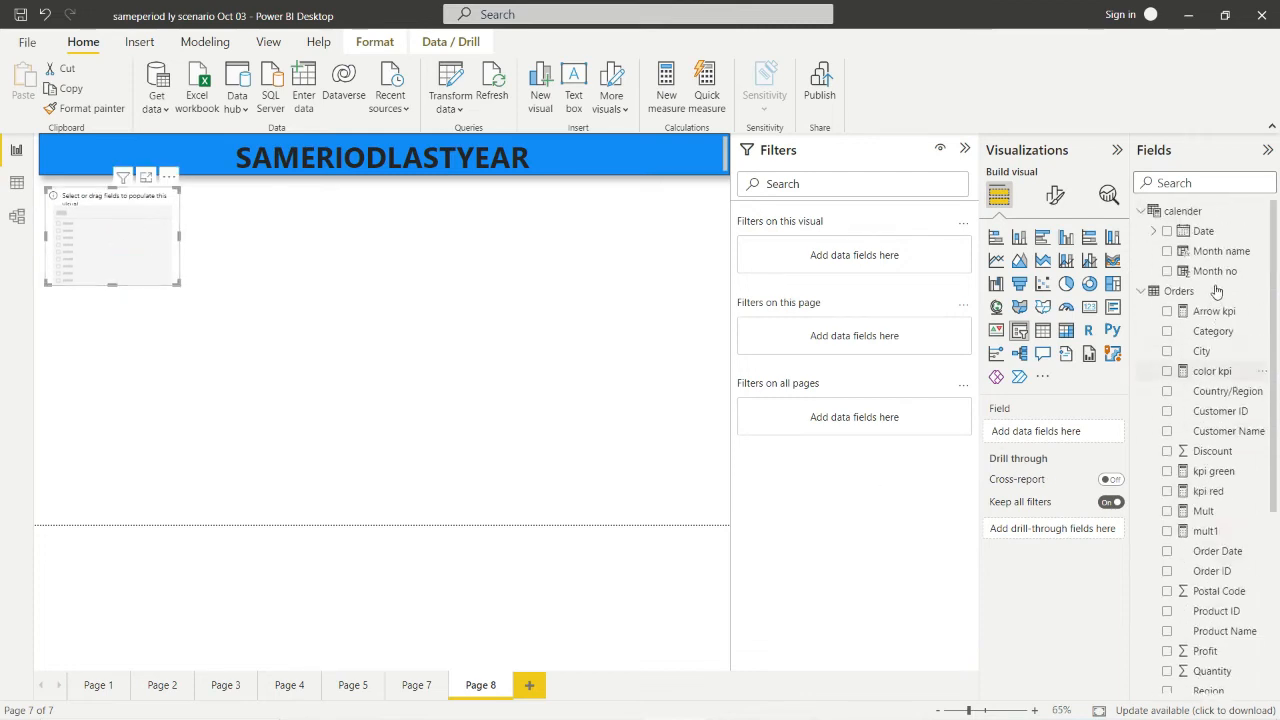
{"action": "left_click_drag", "start_coordinate": [1199, 232], "coordinate": [1035, 433]}
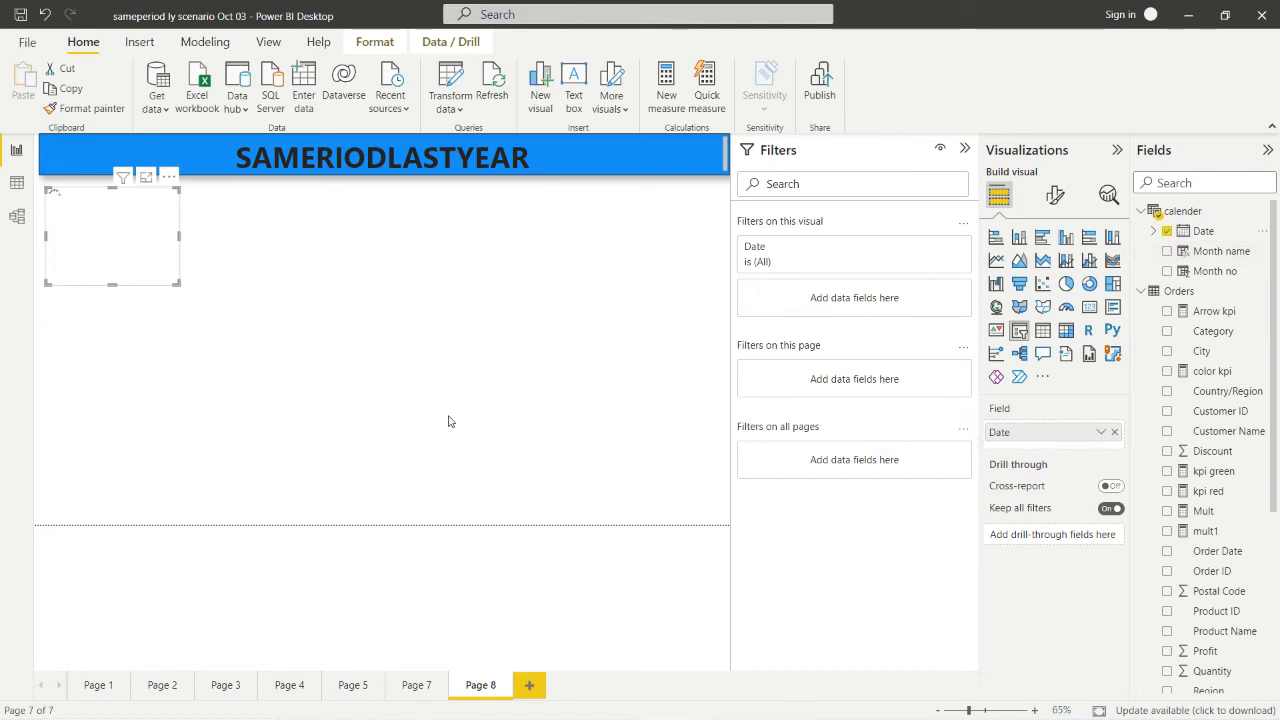
{"action": "left_click", "coordinate": [1101, 432]}
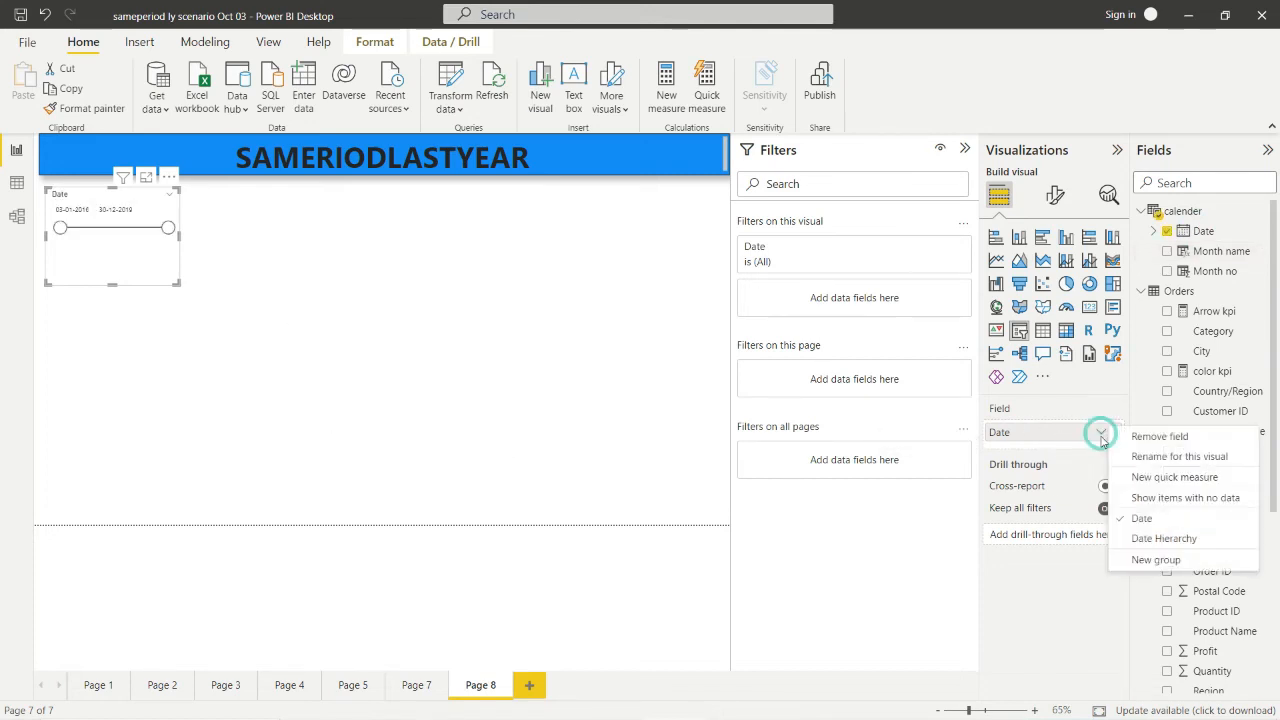
{"action": "left_click", "coordinate": [1147, 538]}
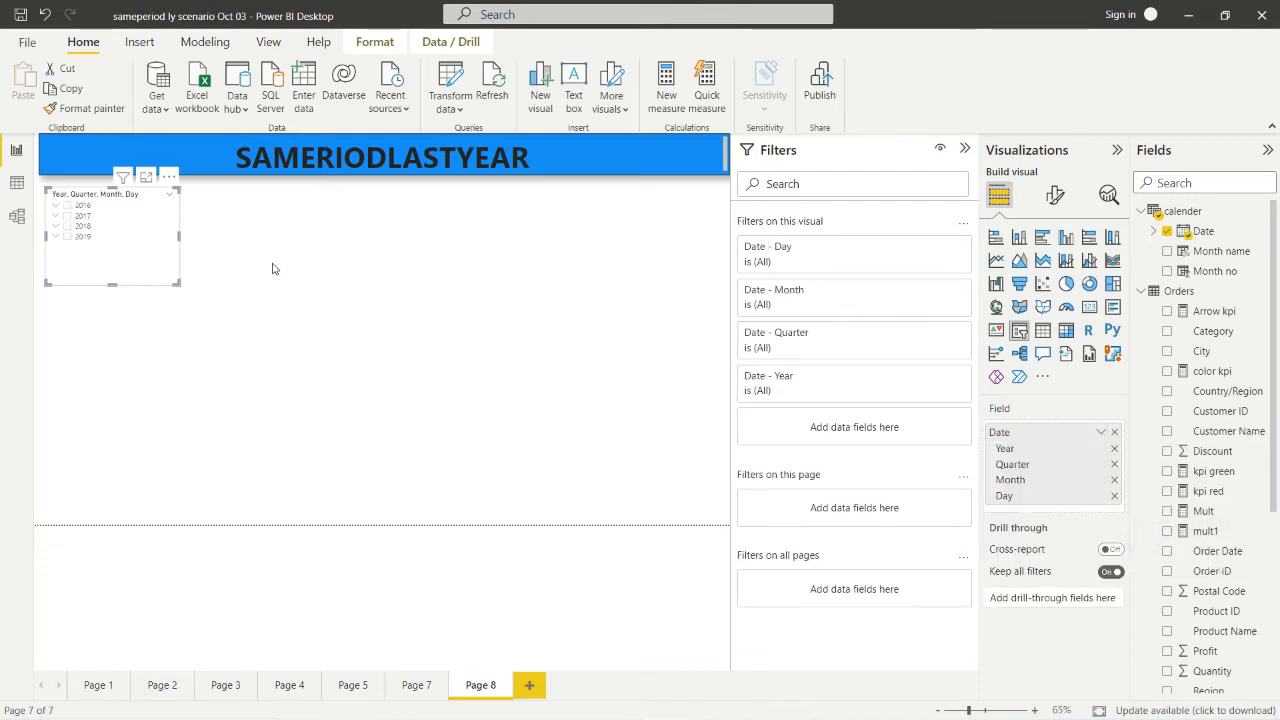
{"action": "left_click_drag", "start_coordinate": [178, 283], "coordinate": [196, 252]}
{"action": "left_click", "coordinate": [381, 278]}
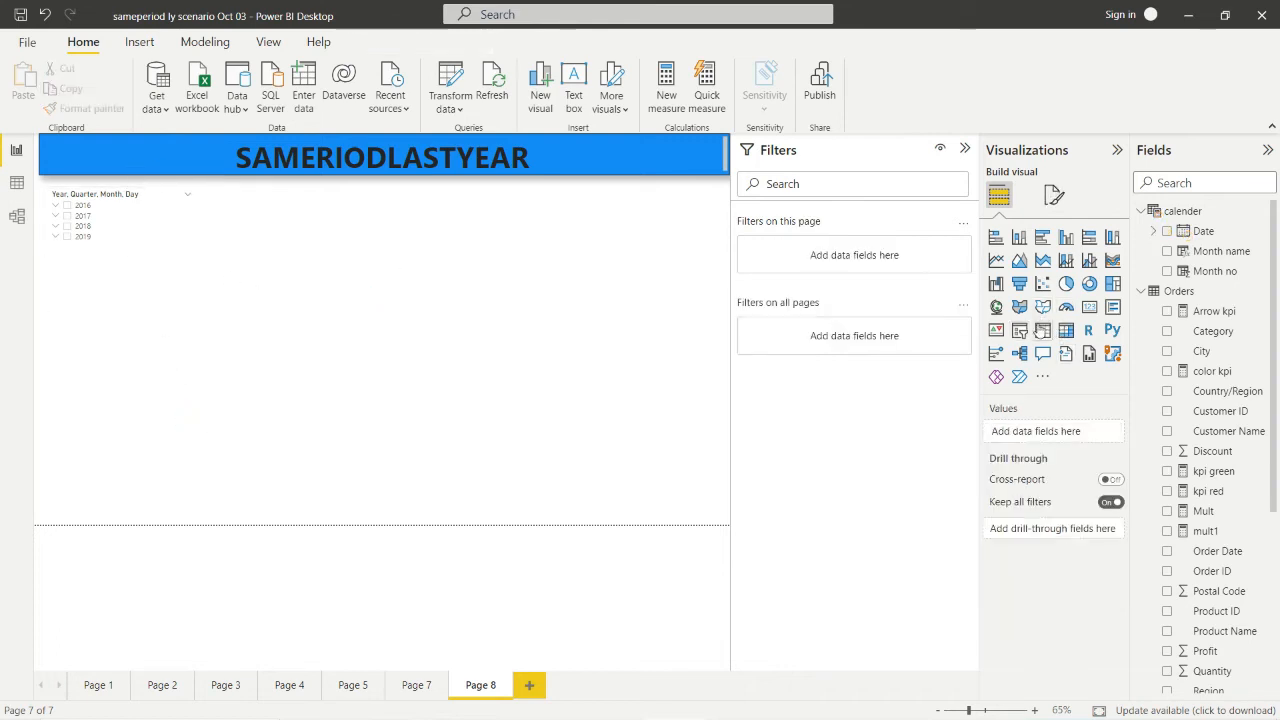
Insert a table visual beside the slicer and enlarge it to fill the rest of the page beneath the title banner.
{"action": "left_click", "coordinate": [1042, 330]}
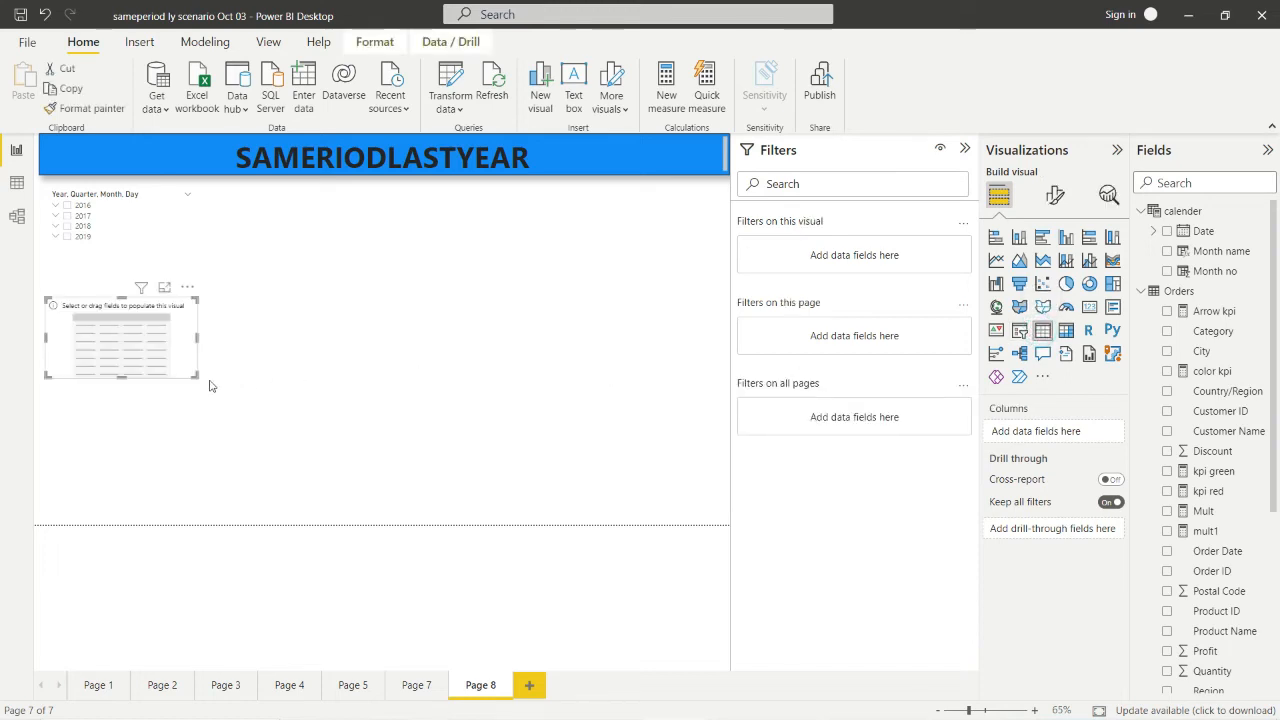
{"action": "left_click_drag", "start_coordinate": [194, 377], "coordinate": [486, 495]}
{"action": "left_click_drag", "start_coordinate": [212, 318], "coordinate": [426, 206]}
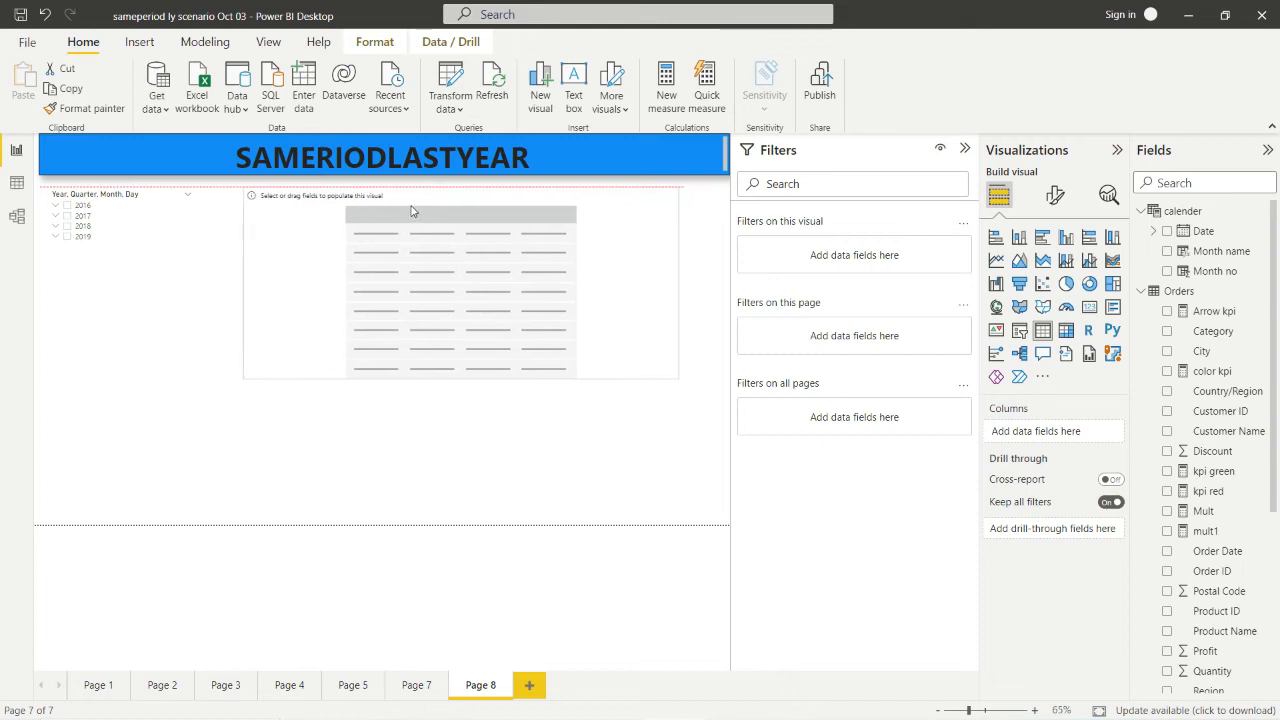
{"action": "left_click_drag", "start_coordinate": [676, 376], "coordinate": [713, 515]}
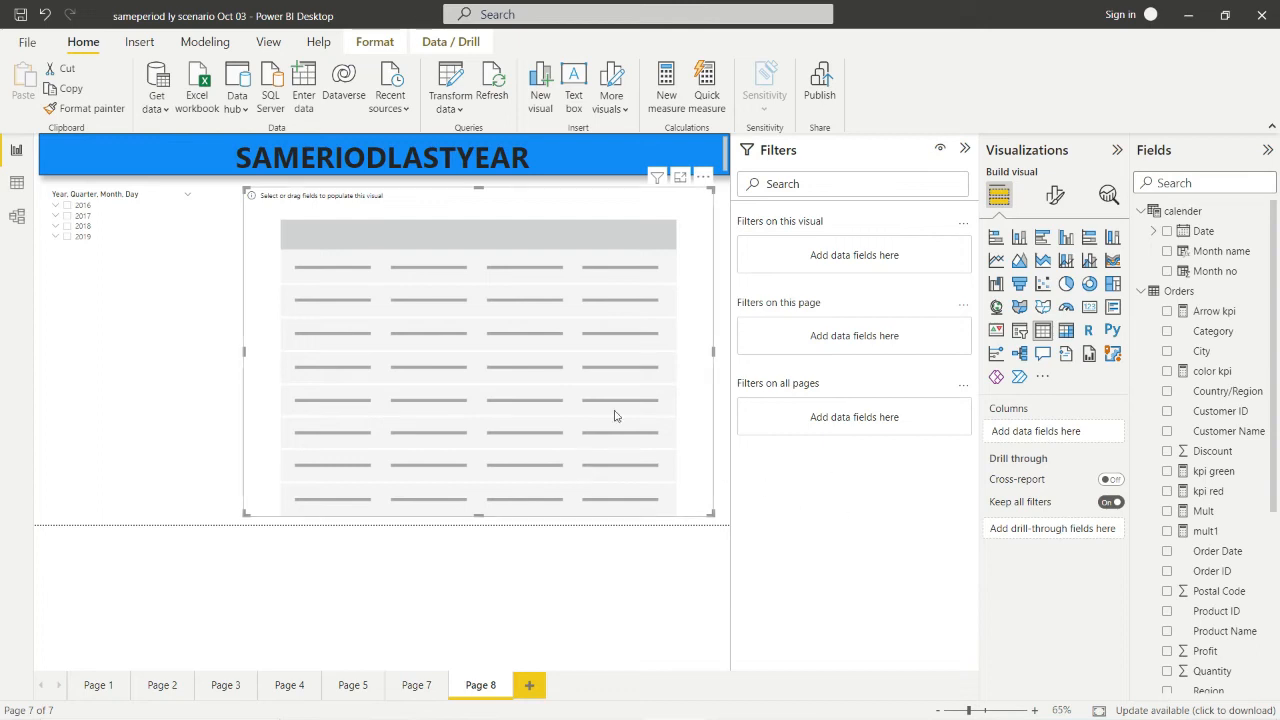
{"action": "left_click", "coordinate": [157, 216]}
{"action": "left_click", "coordinate": [1056, 194]}
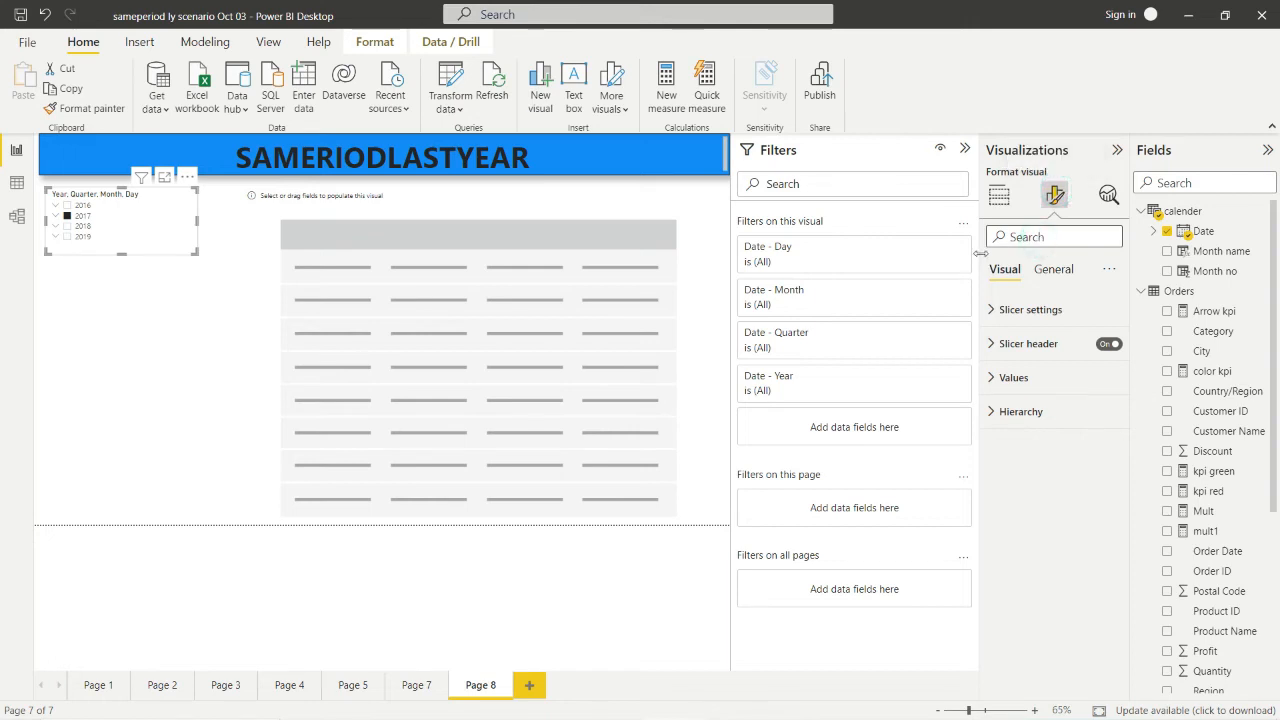
{"action": "type", "text": "GLOB"}
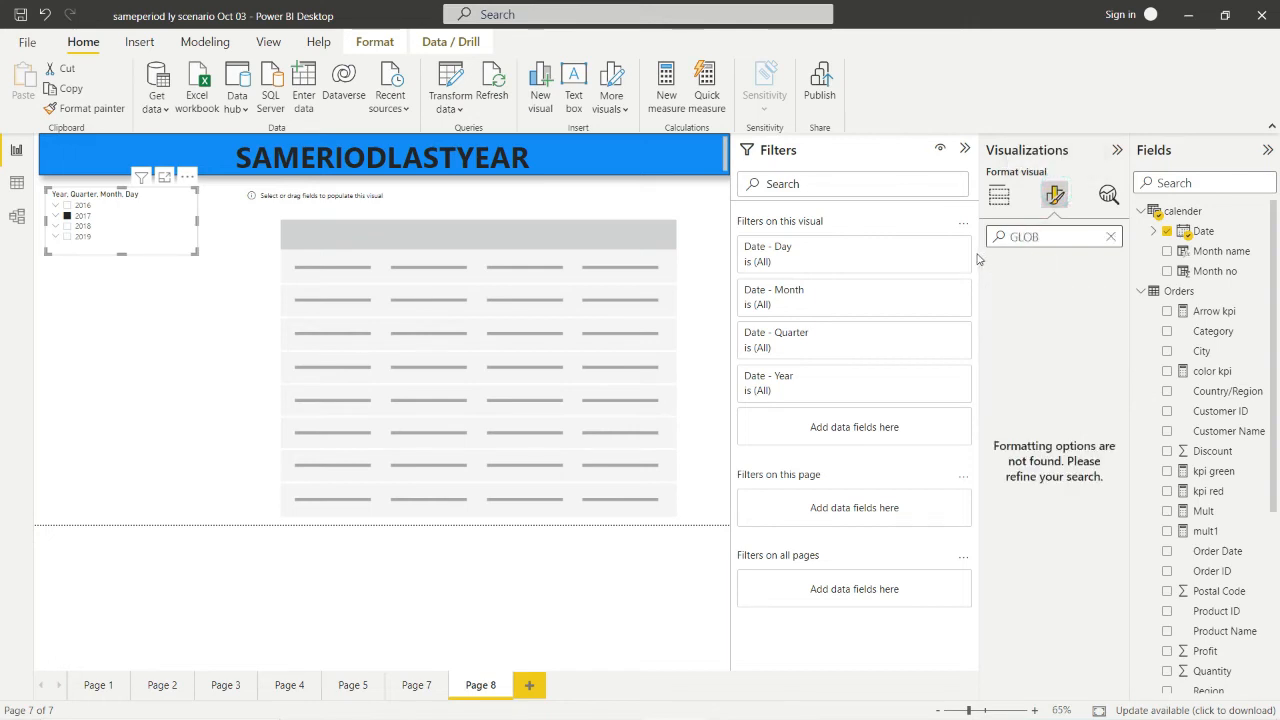
{"action": "left_click", "coordinate": [62, 423]}
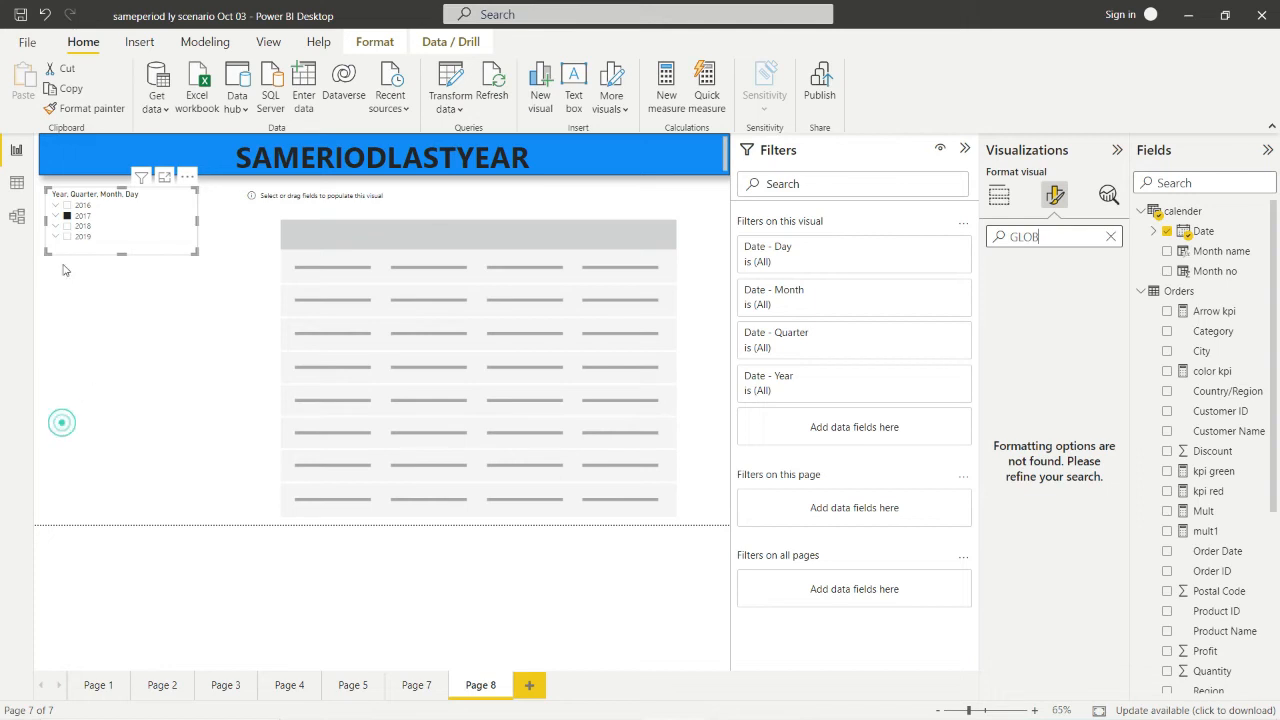
{"action": "left_click", "coordinate": [68, 218]}
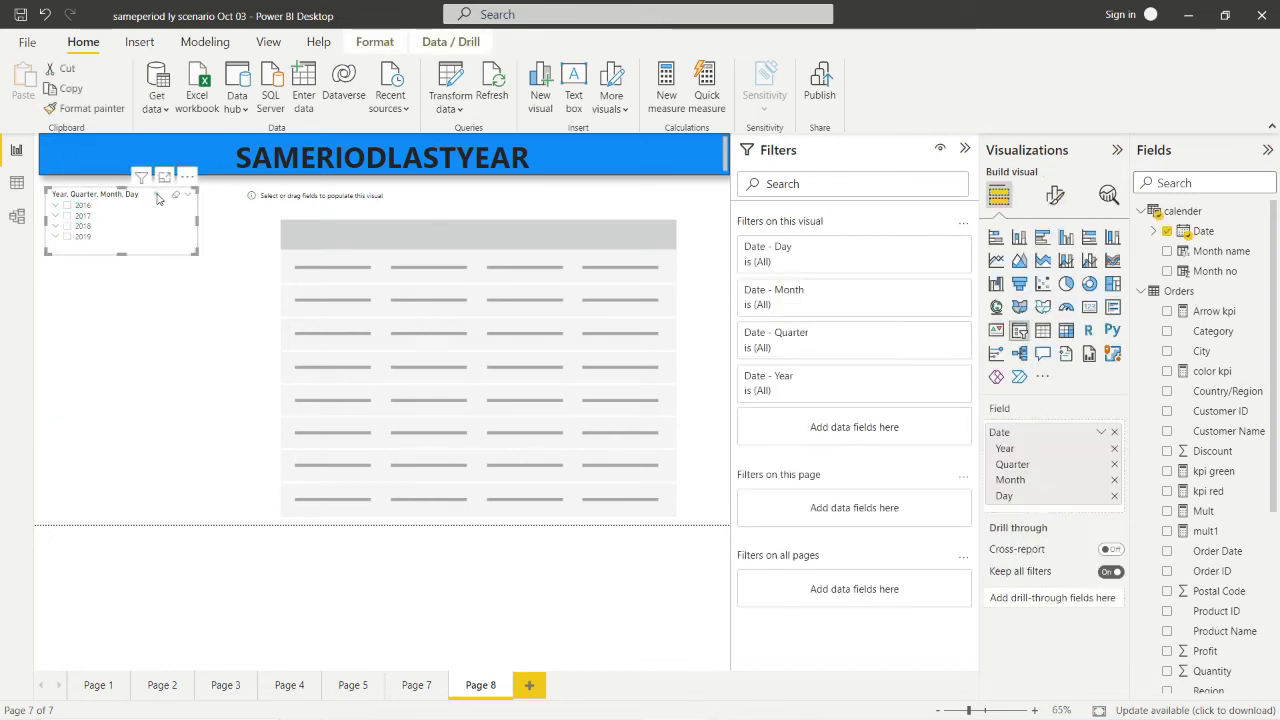
{"action": "left_click", "coordinate": [1058, 200]}
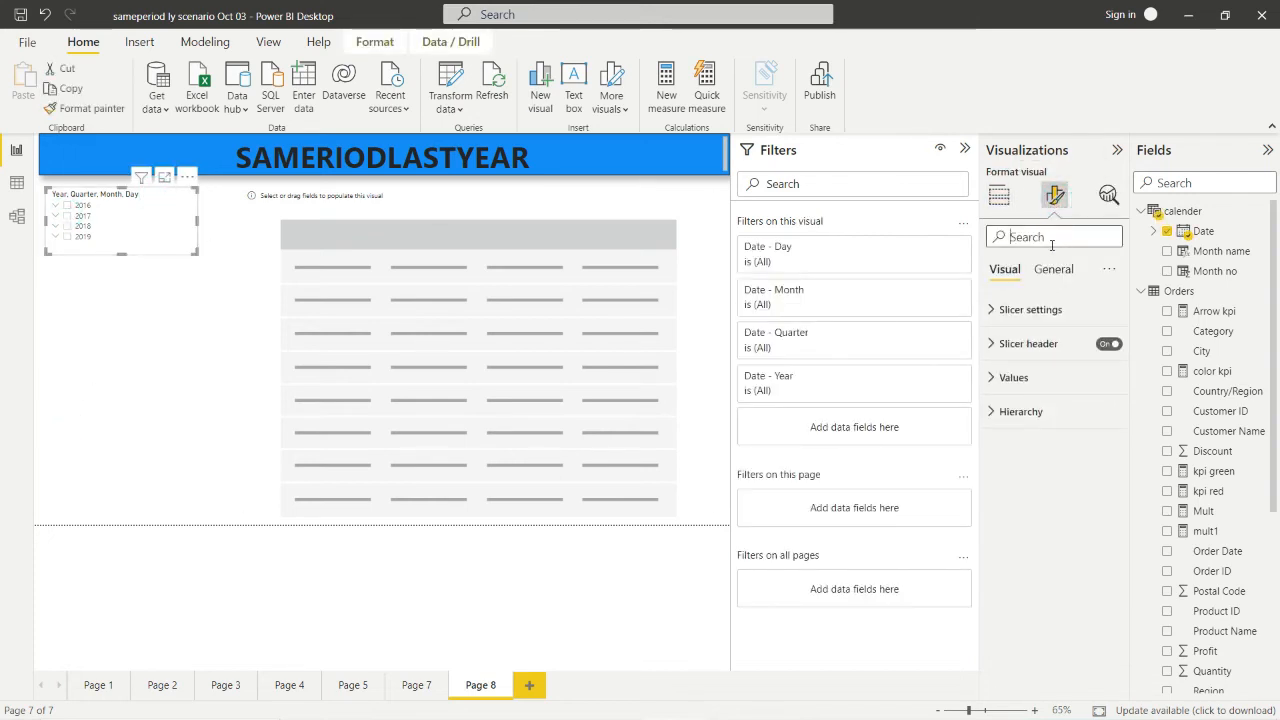
{"action": "type", "text": "G"}
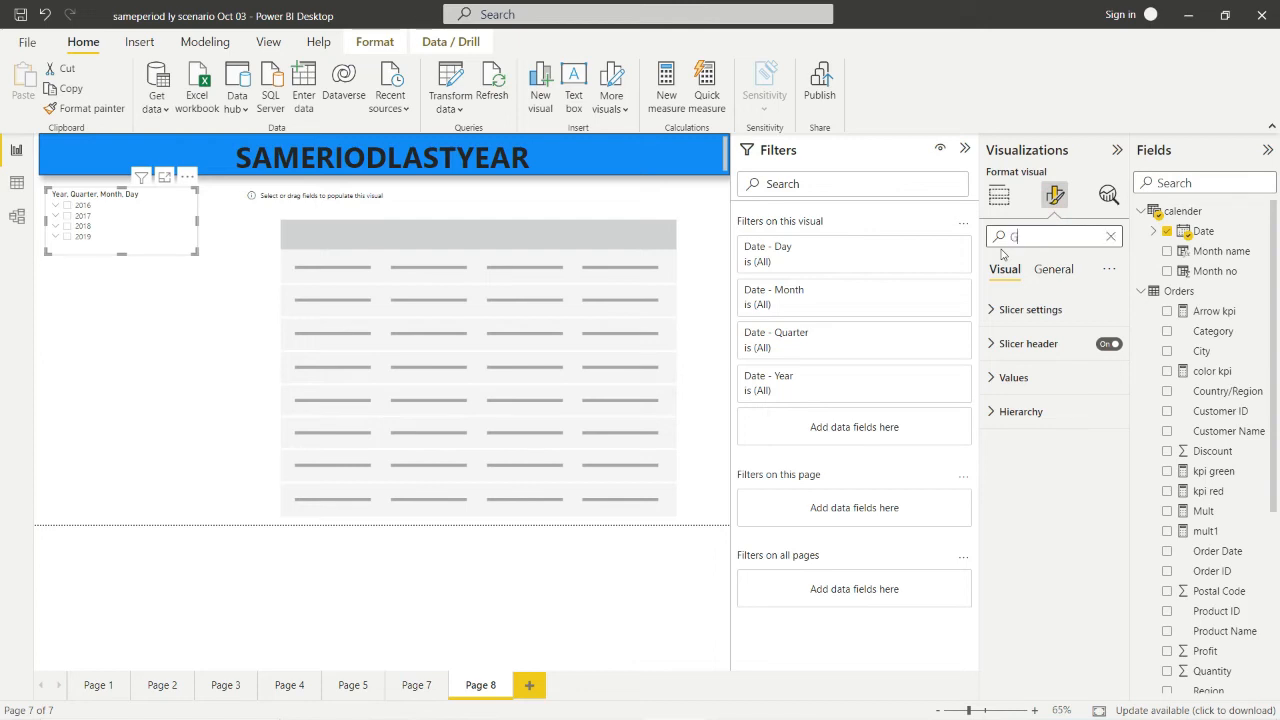
{"action": "type", "text": "LO"}
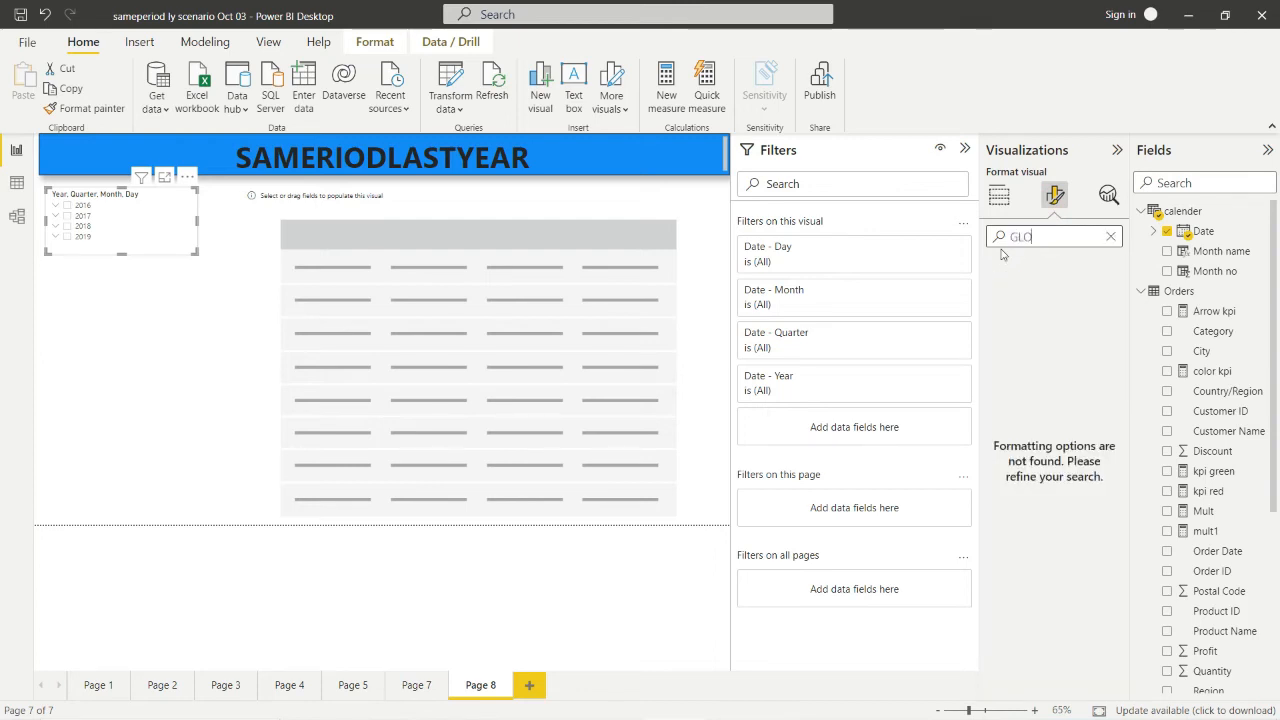
{"action": "key", "text": "BackSpace"}
{"action": "key", "text": "BackSpace"}
{"action": "key", "text": "BackSpace"}
{"action": "type", "text": "globa"}
{"action": "key", "text": "BackSpace"}
{"action": "key", "text": "BackSpace"}
{"action": "key", "text": "BackSpace"}
{"action": "key", "text": "BackSpace"}
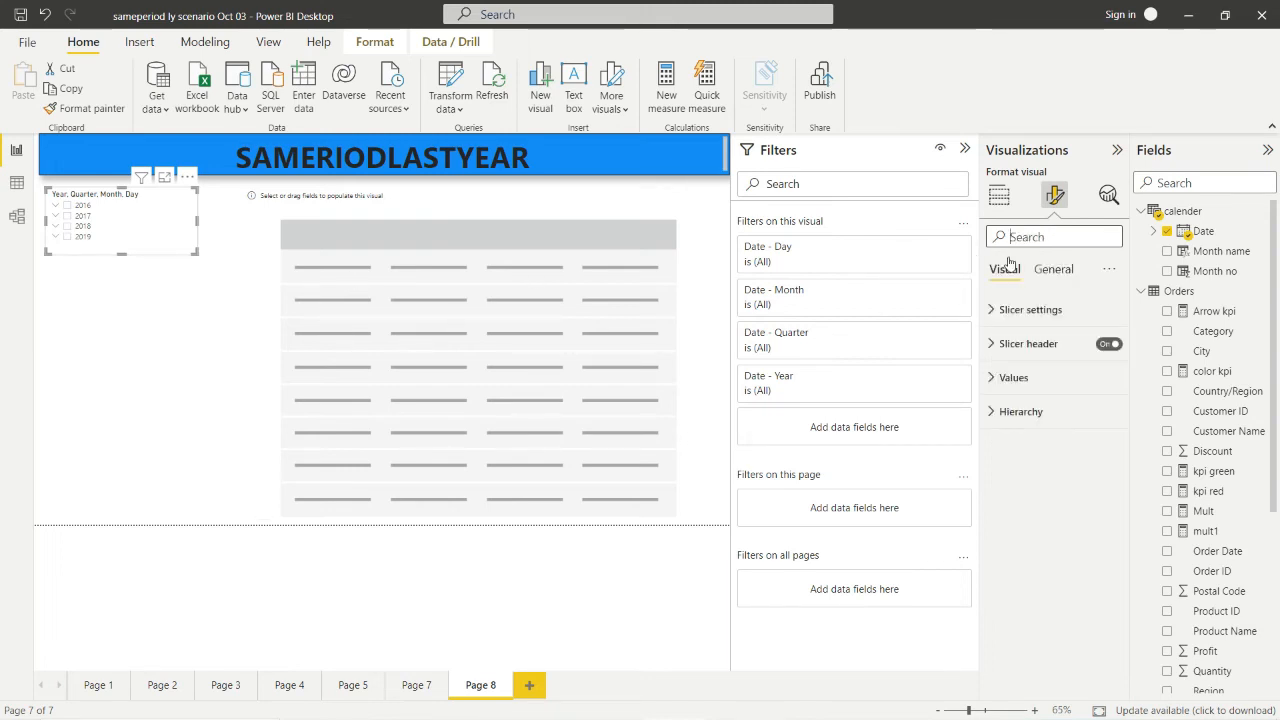
Fill the empty table with the Month name, Sales and Sales LY columns.
{"action": "left_click", "coordinate": [490, 243]}
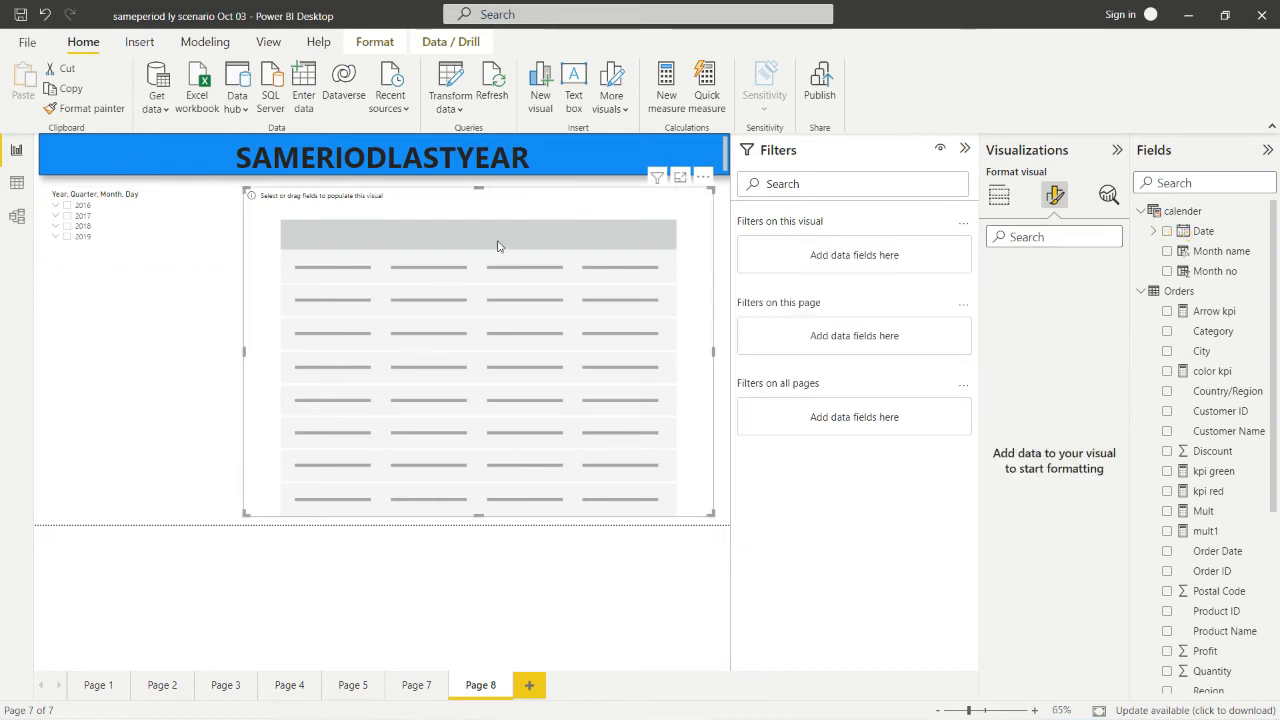
{"action": "left_click", "coordinate": [460, 199]}
{"action": "left_click", "coordinate": [263, 337]}
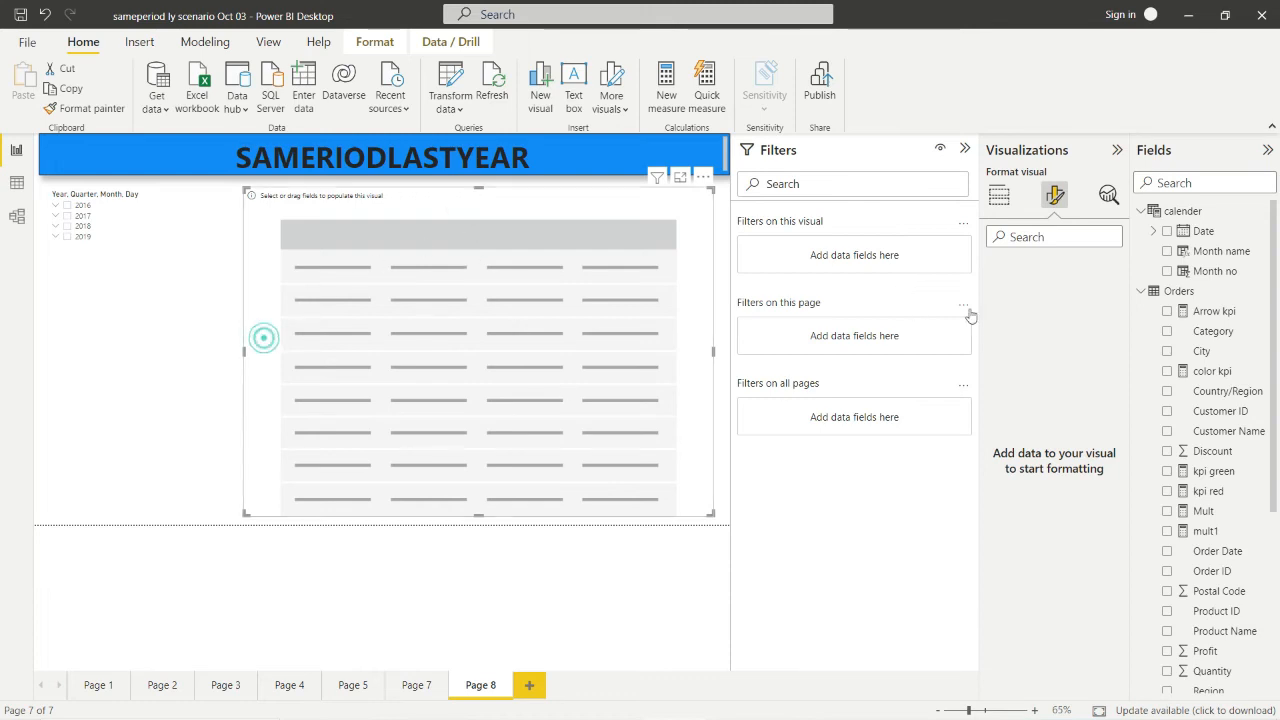
{"action": "left_click", "coordinate": [998, 197]}
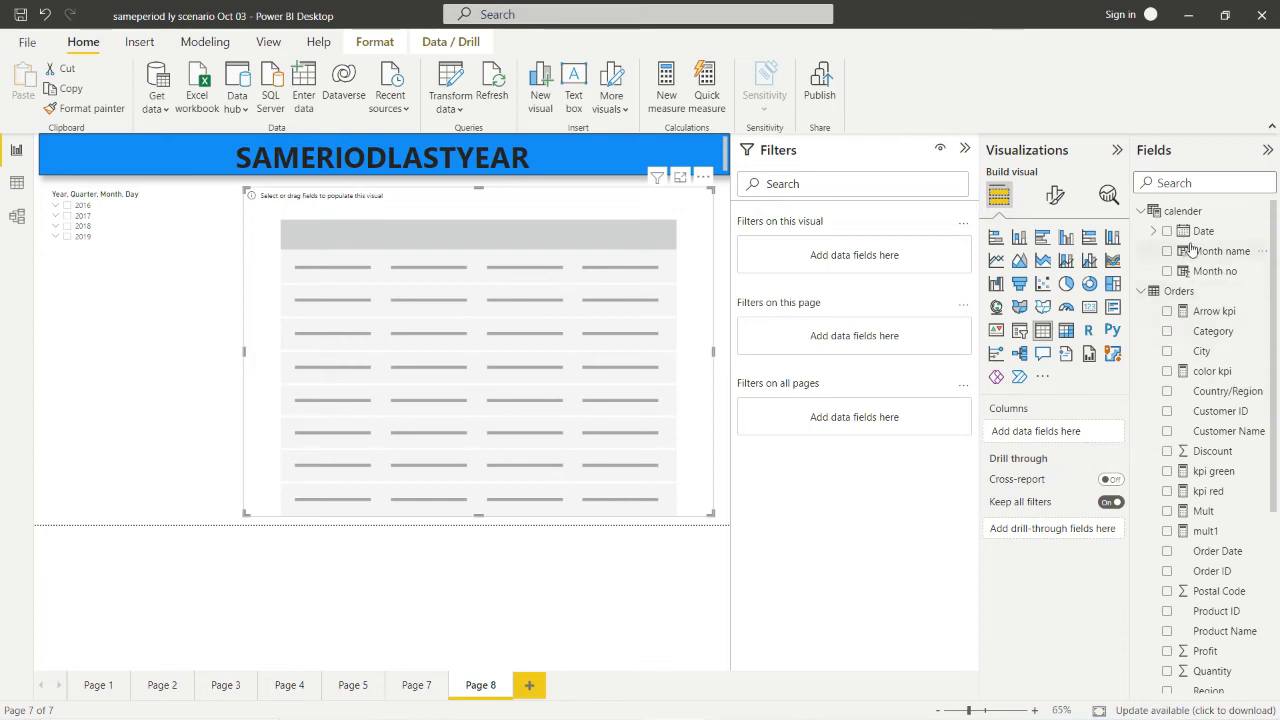
{"action": "left_click_drag", "start_coordinate": [1218, 260], "coordinate": [1059, 437]}
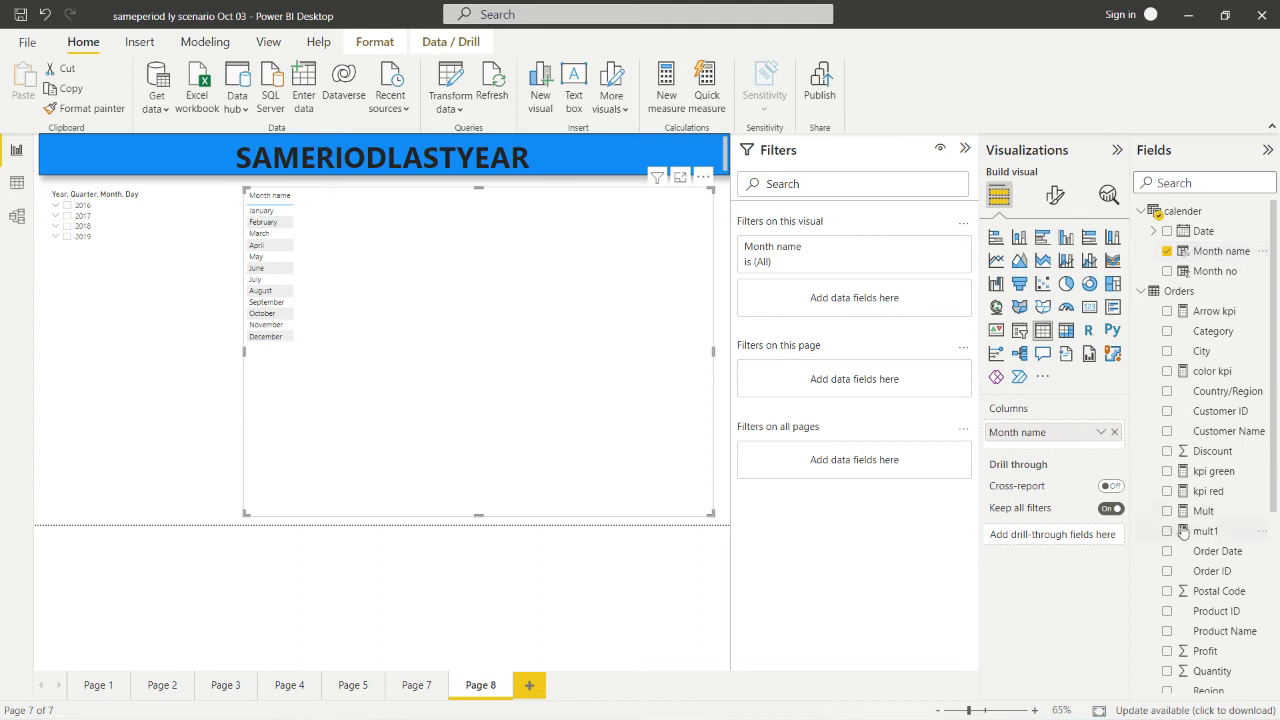
{"action": "scroll", "coordinate": [1211, 452], "scroll_direction": "down", "scroll_amount": 3}
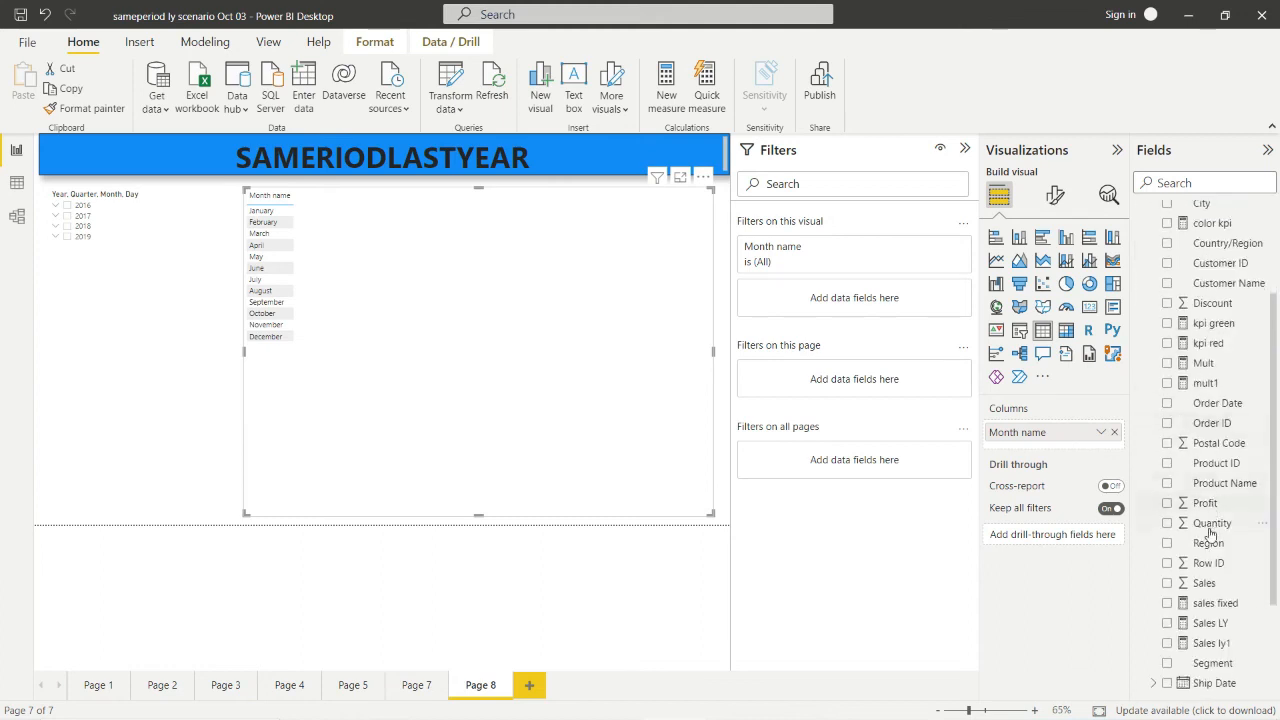
{"action": "scroll", "coordinate": [1211, 533], "scroll_direction": "down", "scroll_amount": 3}
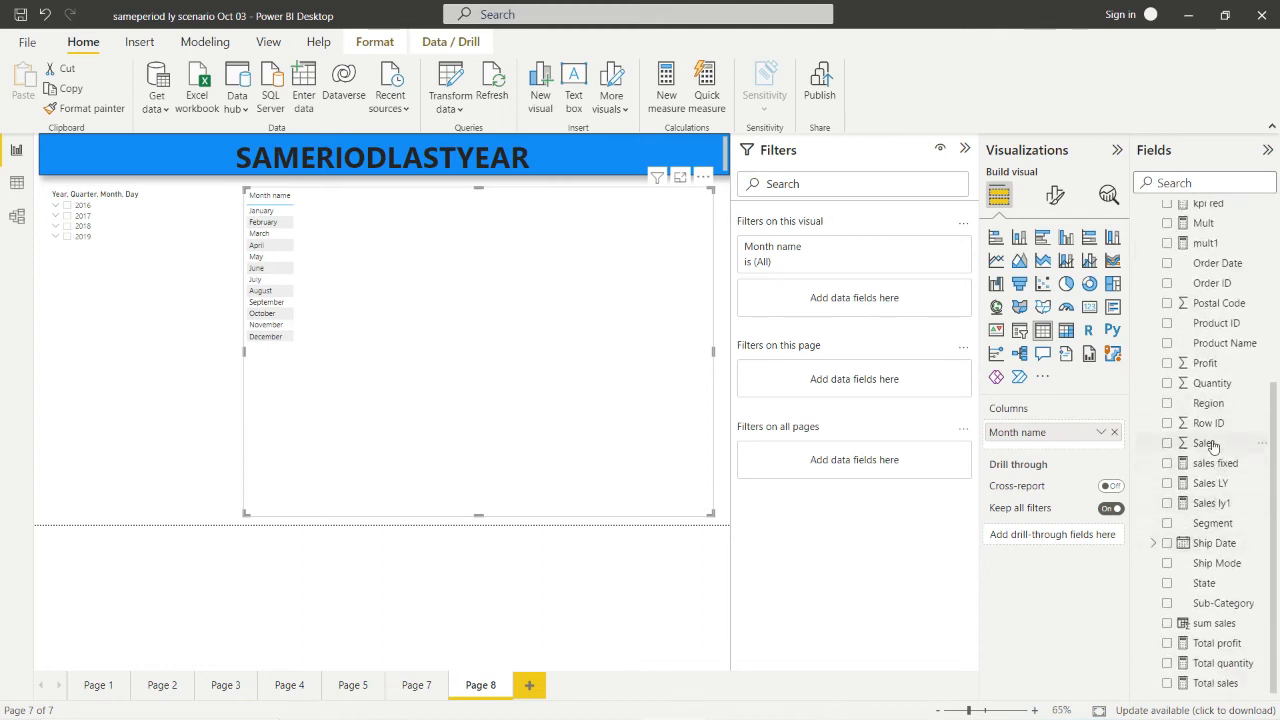
{"action": "left_click_drag", "start_coordinate": [1210, 444], "coordinate": [1070, 455]}
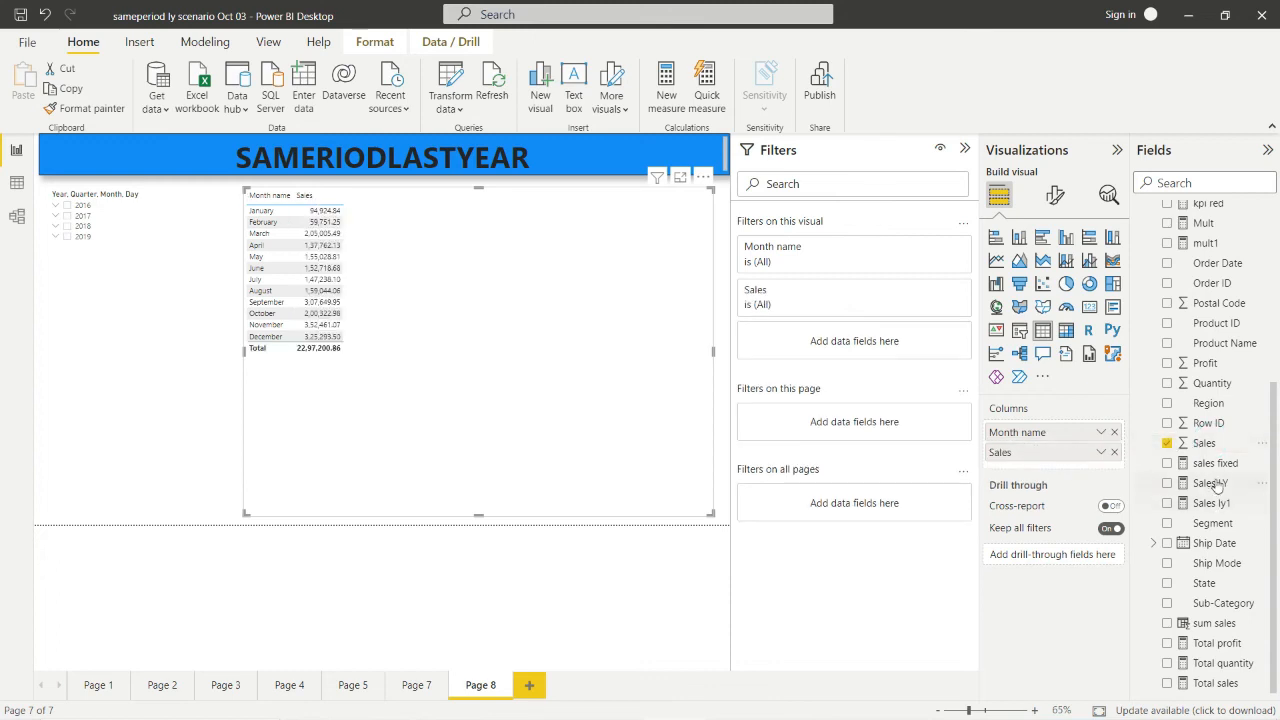
{"action": "left_click_drag", "start_coordinate": [1217, 485], "coordinate": [1053, 470]}
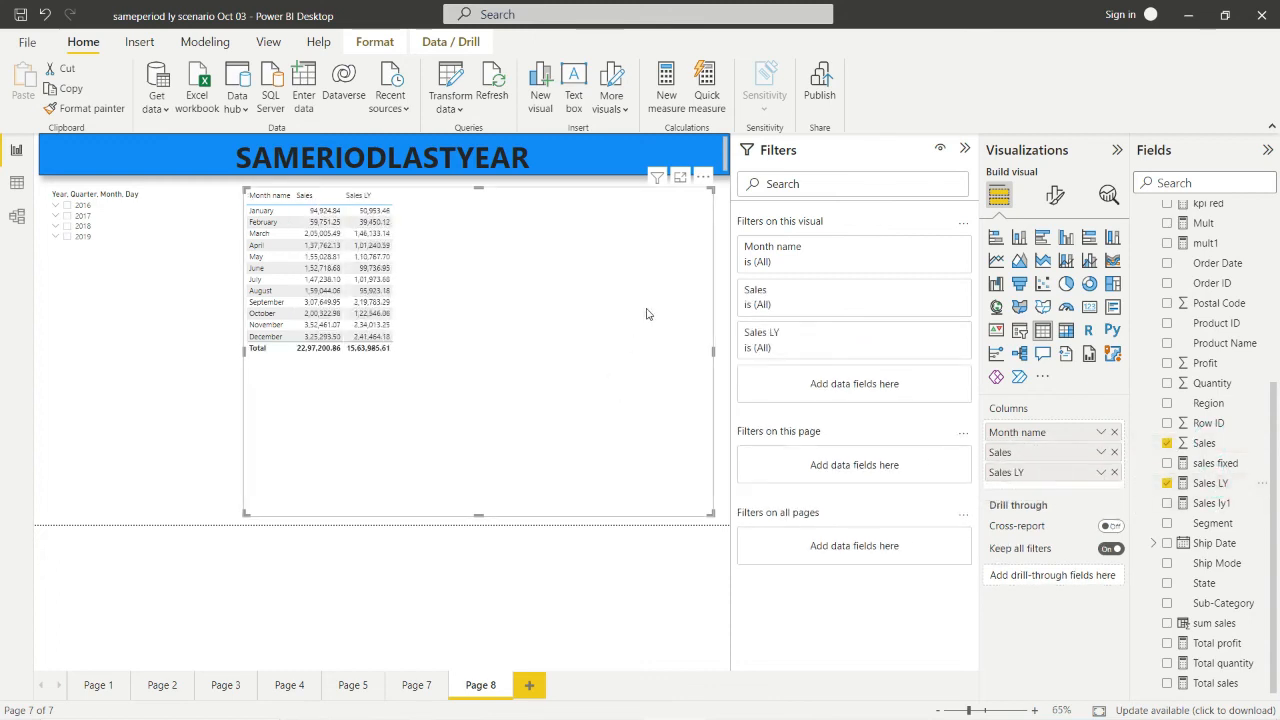
Find the table's Global font size formatting option and set it to 20.
{"action": "left_click", "coordinate": [1055, 195]}
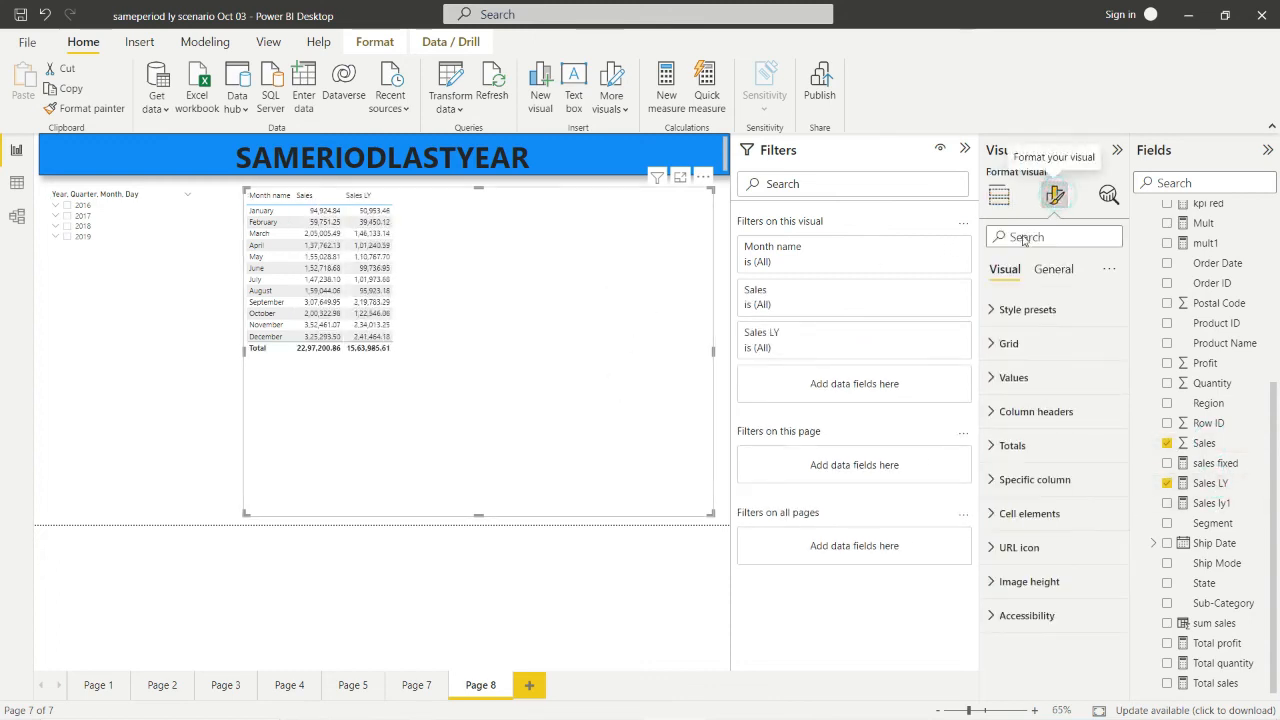
{"action": "left_click", "coordinate": [1022, 237]}
{"action": "type", "text": "glo"}
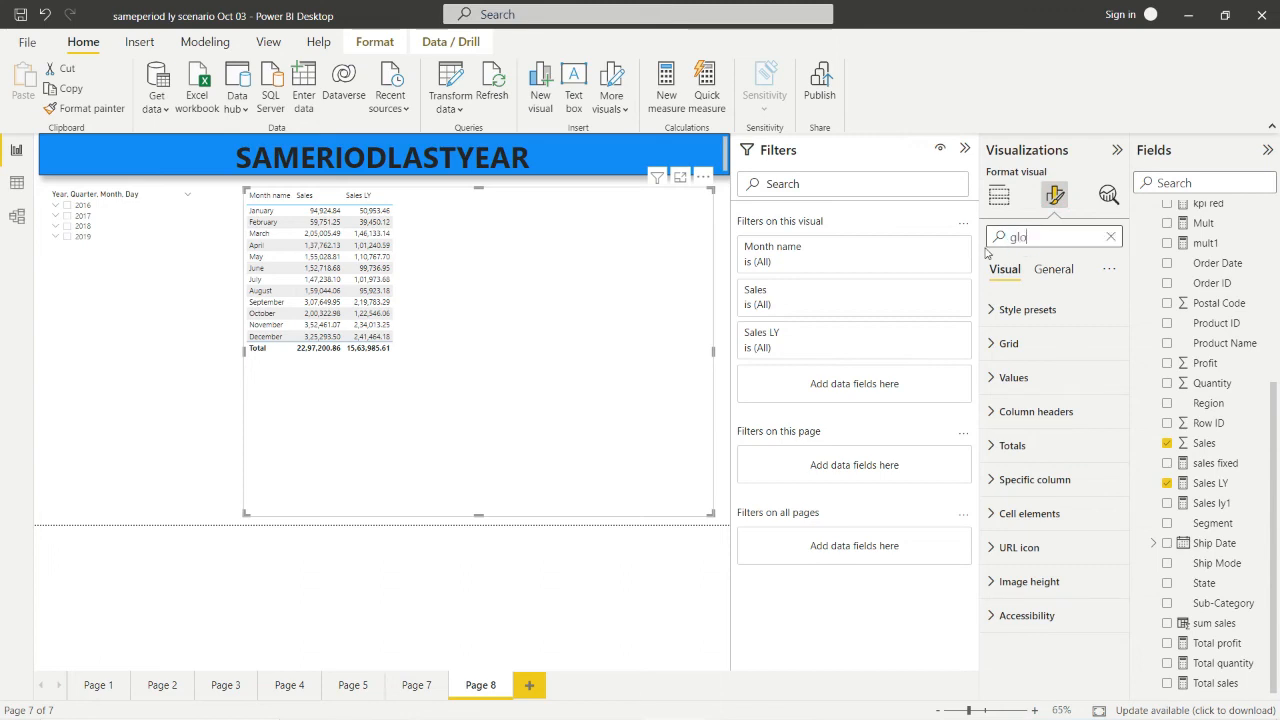
{"action": "type", "text": "b"}
{"action": "double_click", "coordinate": [1009, 349]}
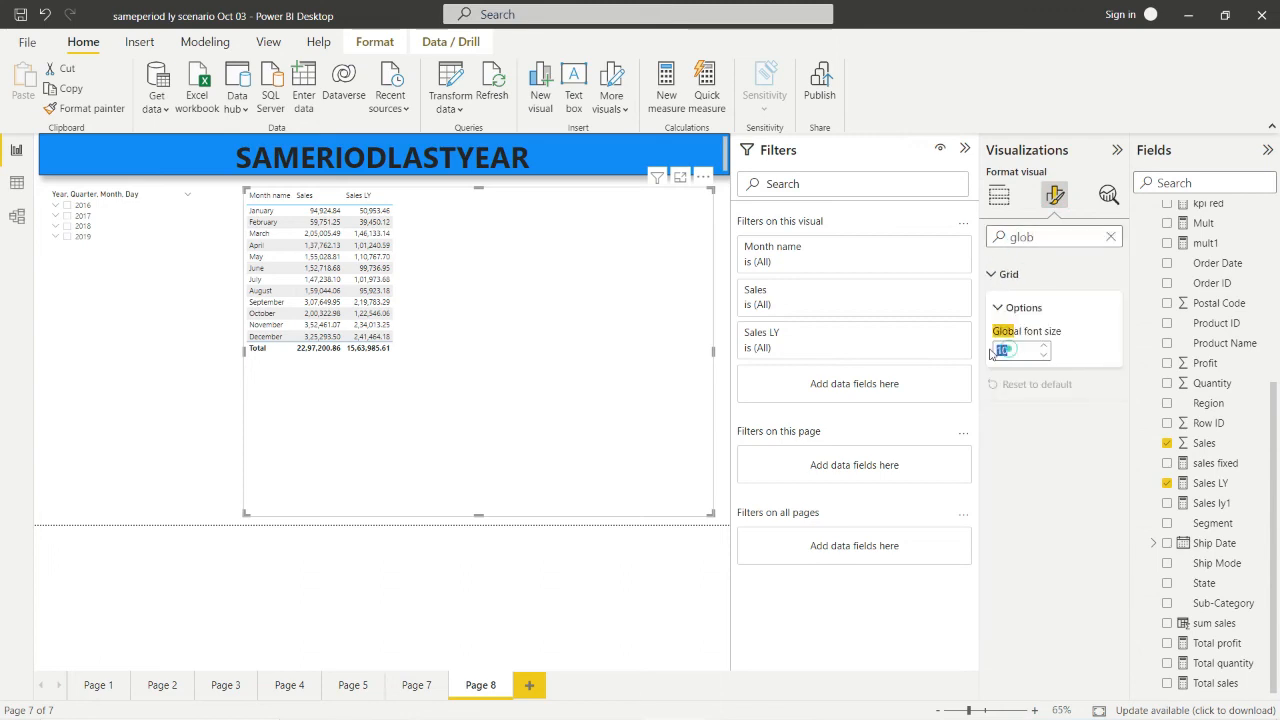
{"action": "type", "text": "4"}
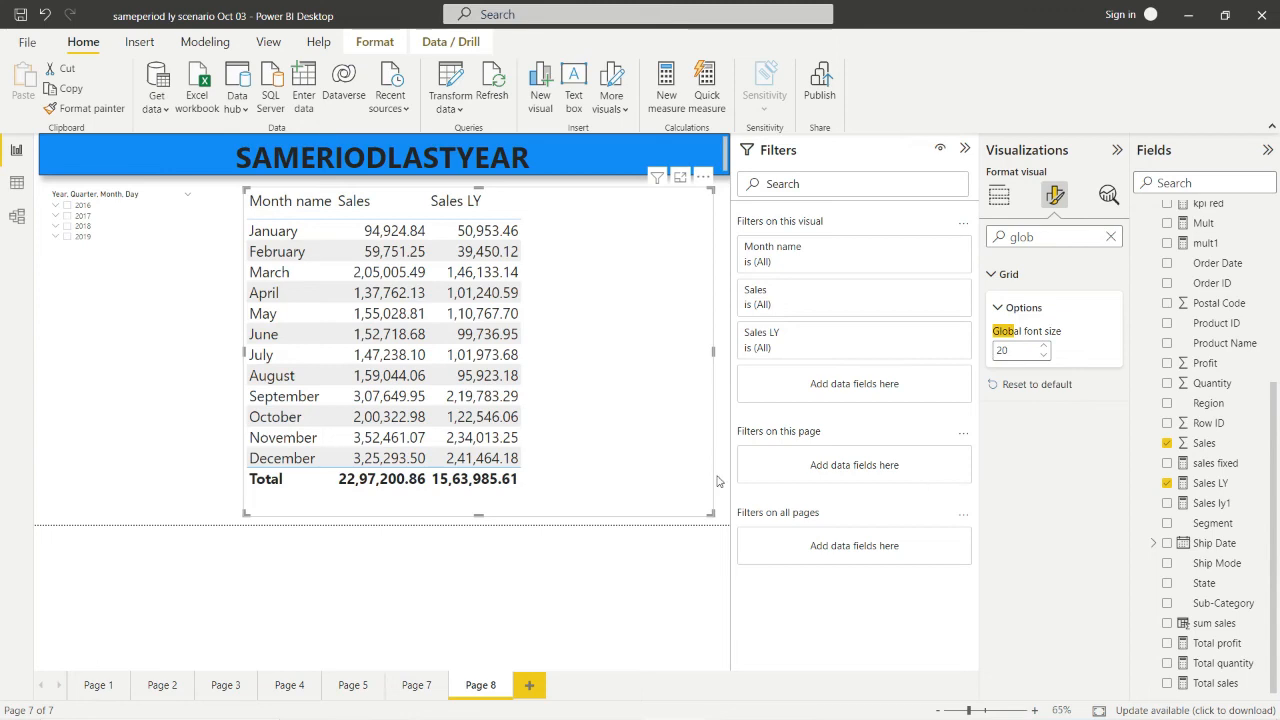
{"action": "left_click", "coordinate": [195, 390]}
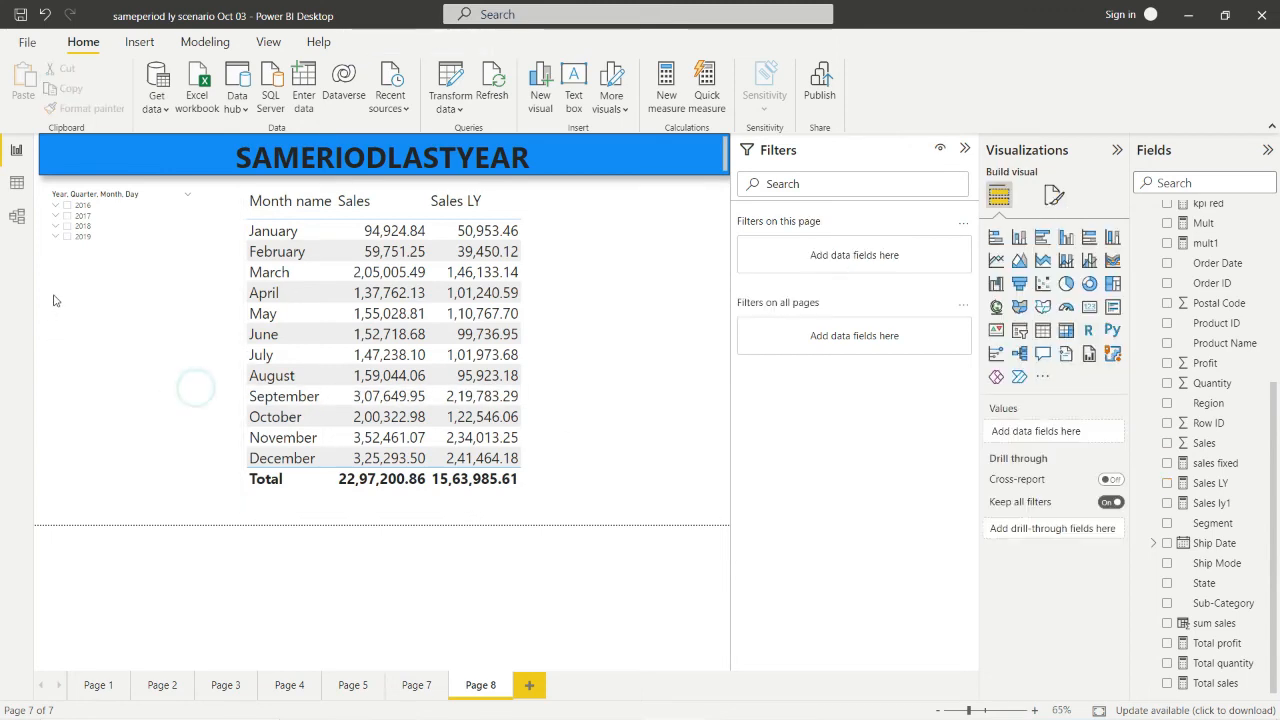
Filter the date slicer to 2019 and try to find a global font size option for the slicer by searching "glo".
{"action": "left_click", "coordinate": [175, 240]}
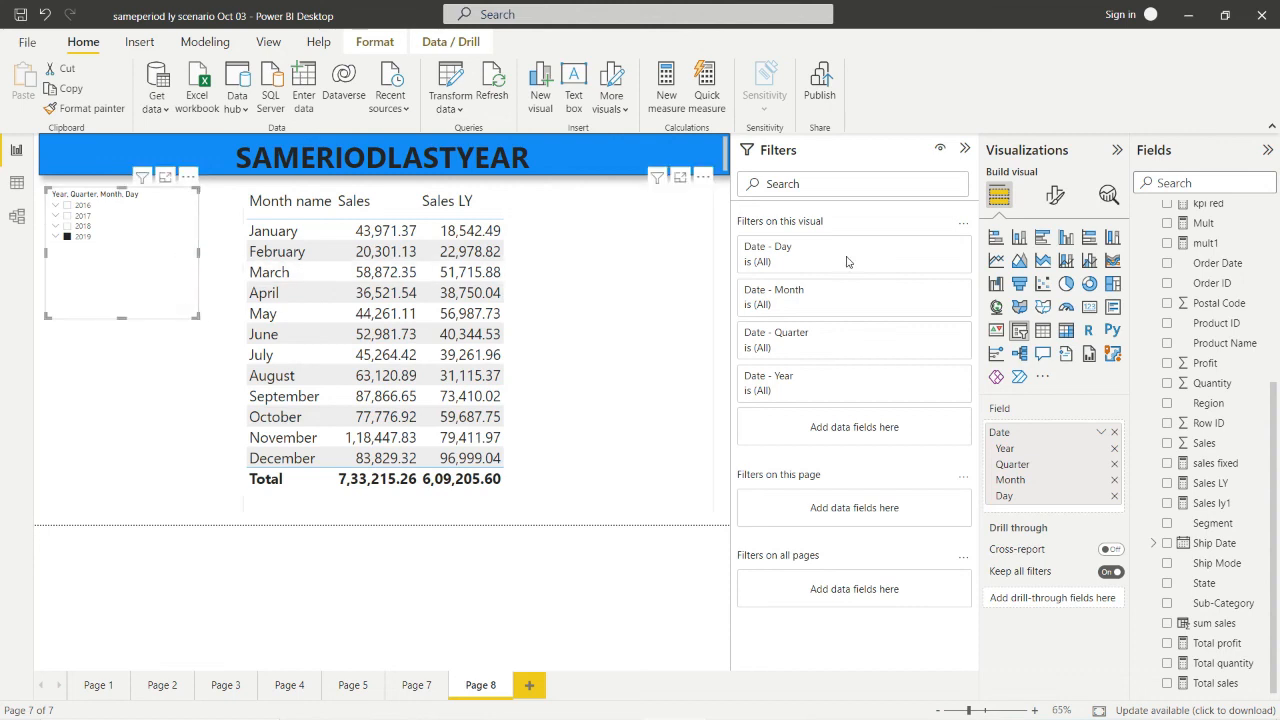
{"action": "left_click", "coordinate": [1056, 196]}
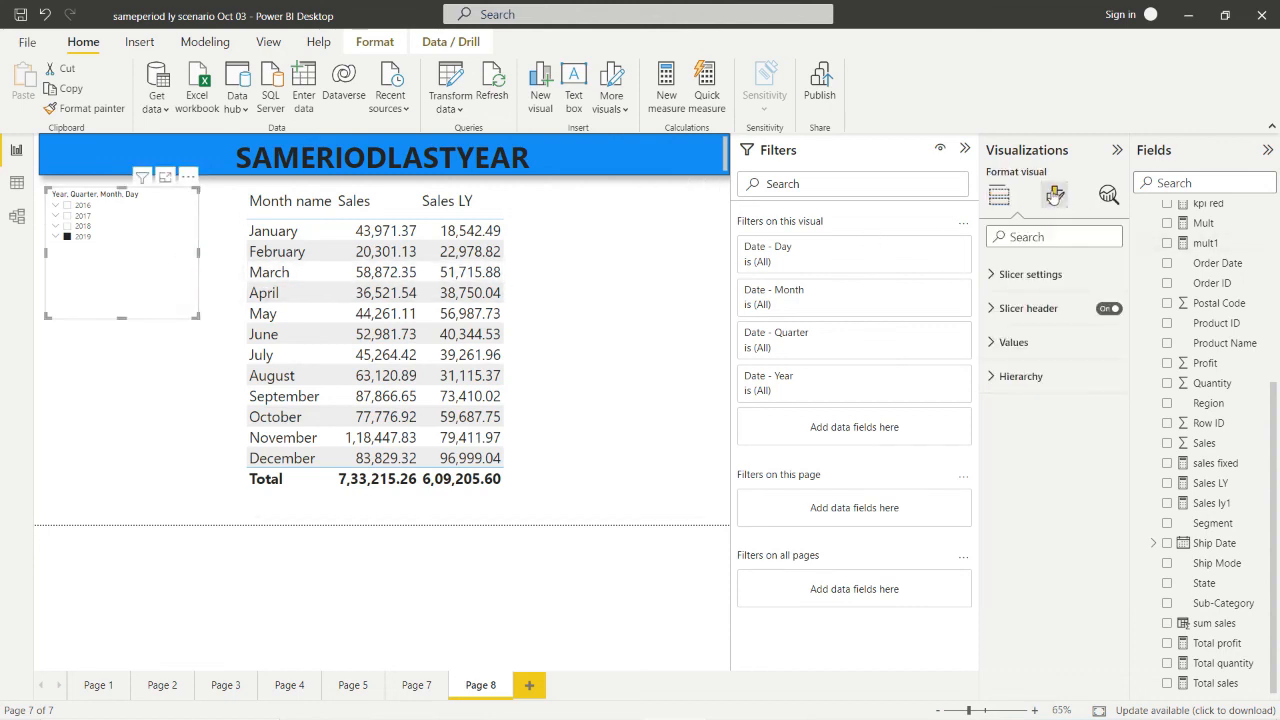
{"action": "left_click", "coordinate": [1050, 234]}
{"action": "type", "text": "glo"}
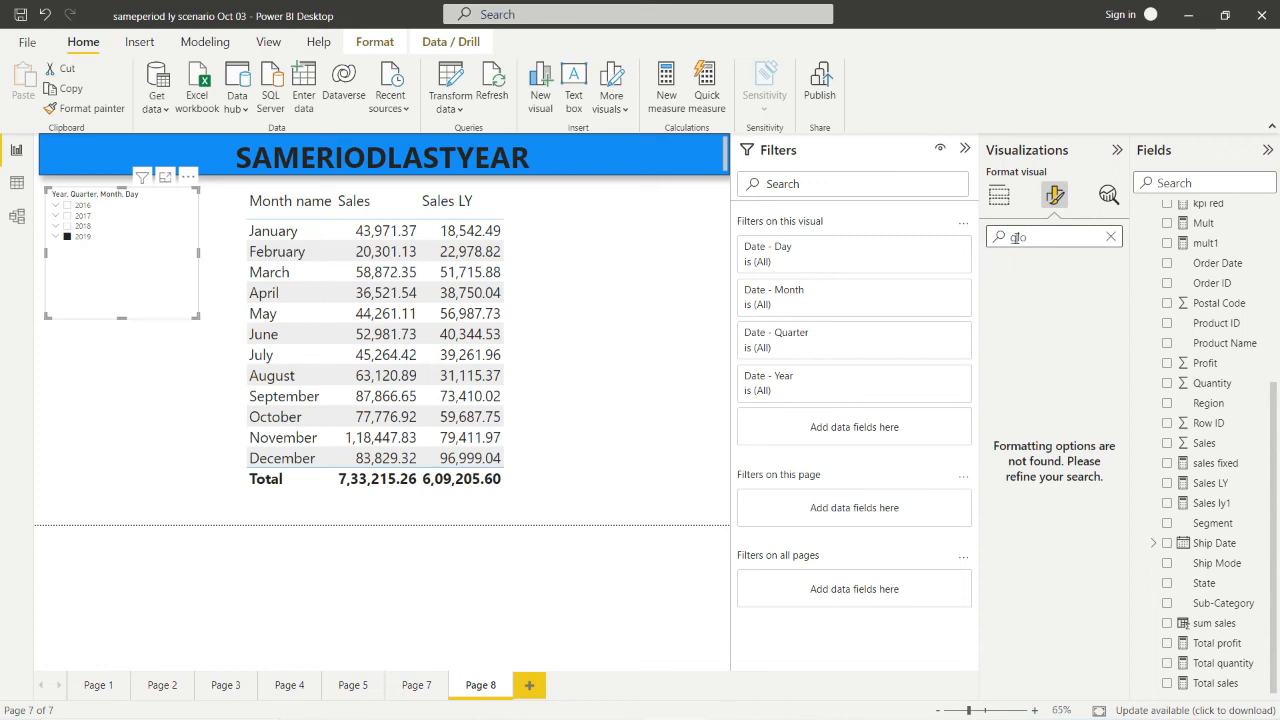
{"action": "key", "text": "BackSpace"}
{"action": "key", "text": "BackSpace"}
{"action": "key", "text": "BackSpace"}
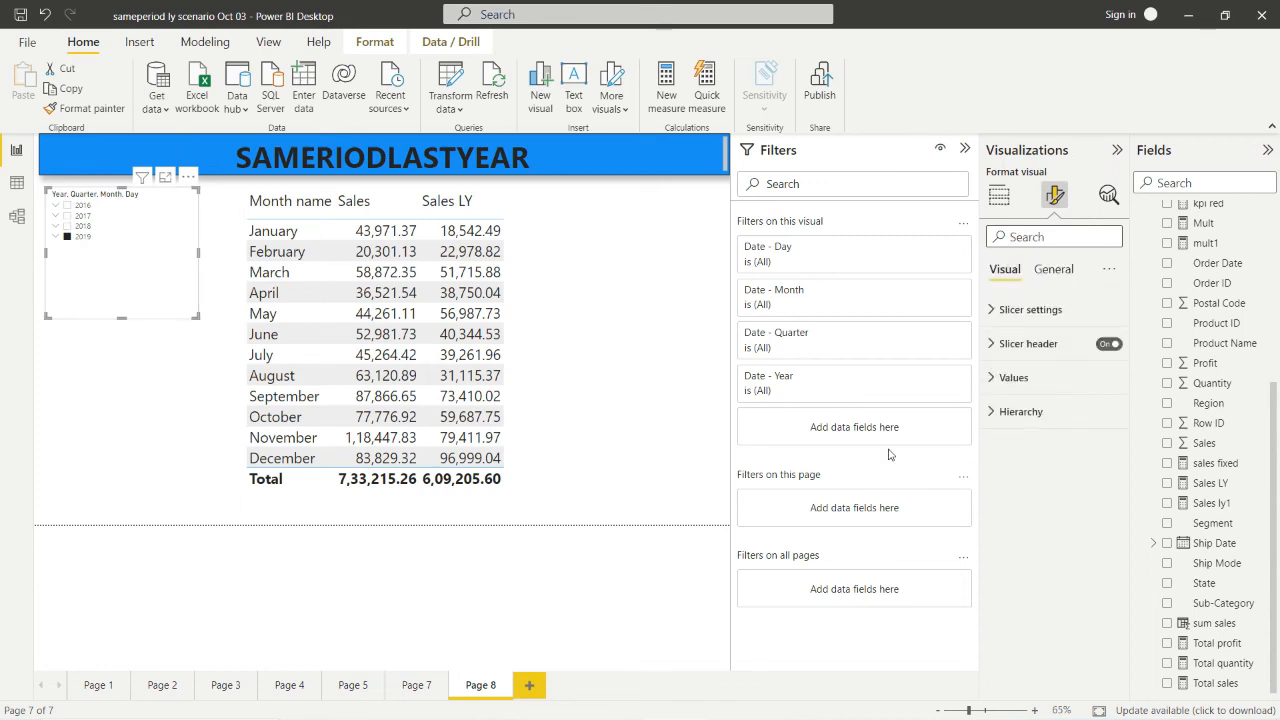
Filter the date slicer to 2017, 2018 and finally 2019 to compare monthly Sales with Sales LY, then select the table.
{"action": "left_click", "coordinate": [67, 216]}
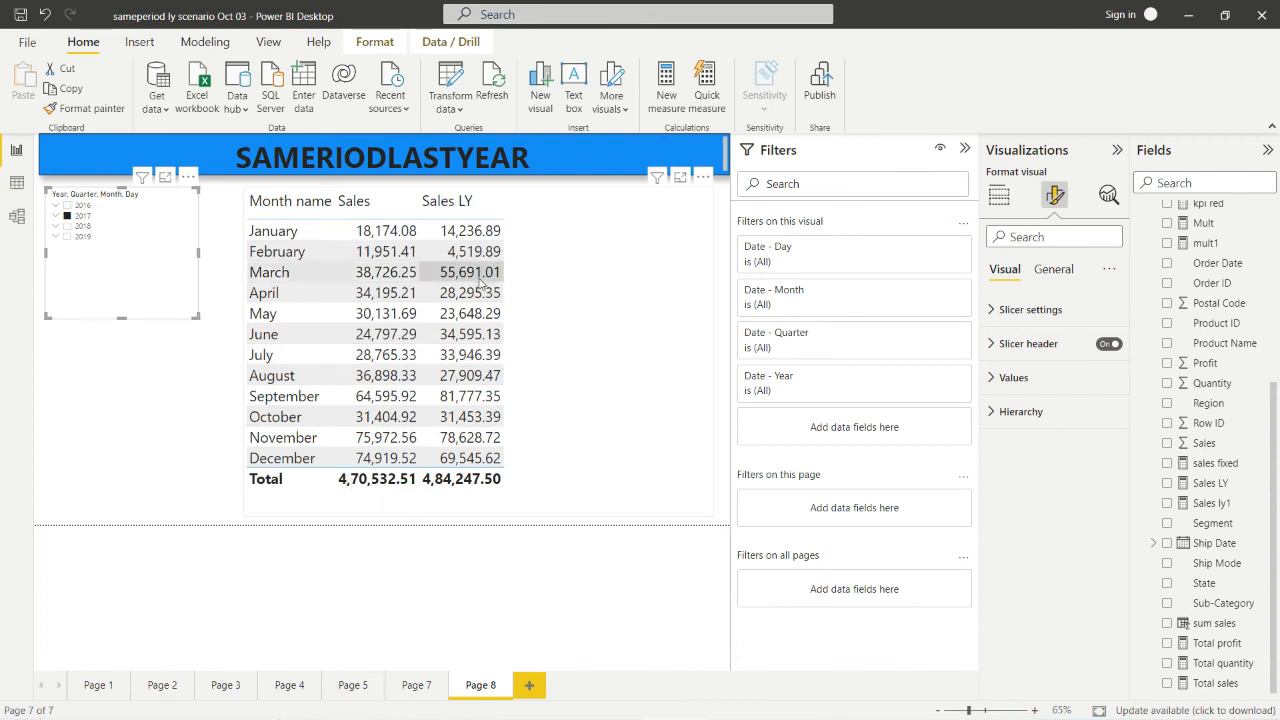
{"action": "left_click", "coordinate": [67, 228]}
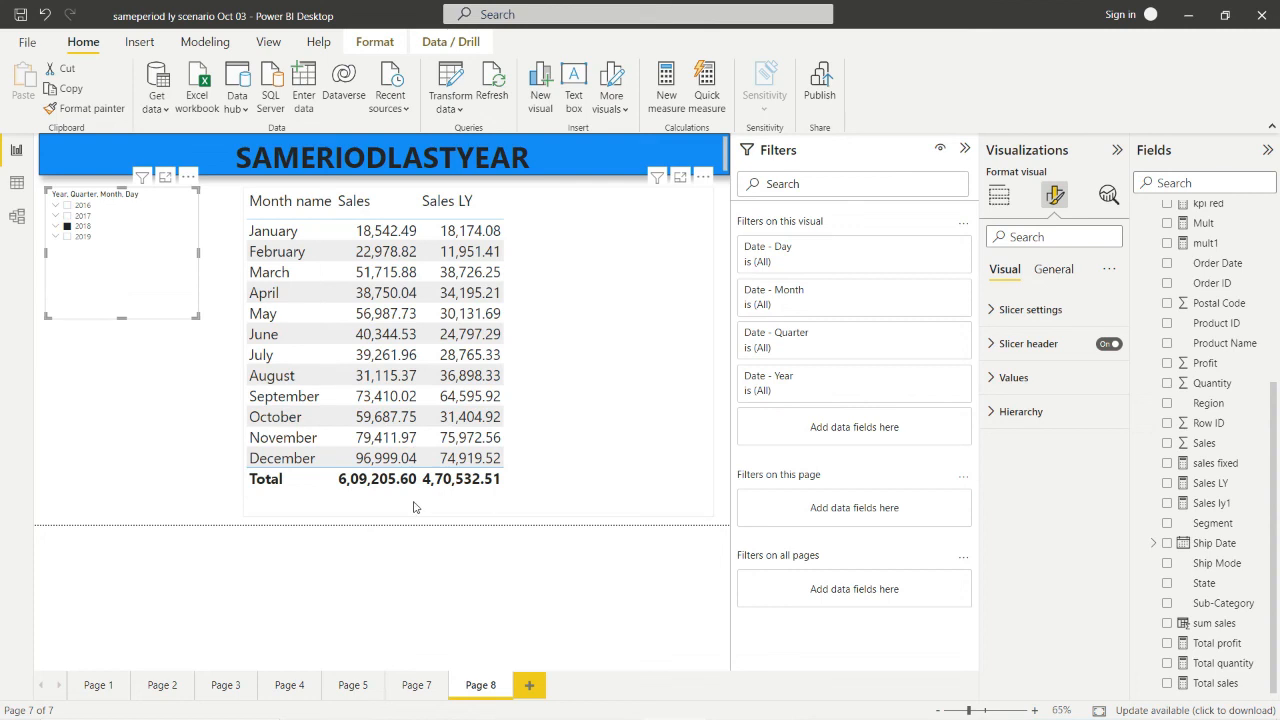
{"action": "left_click", "coordinate": [66, 236]}
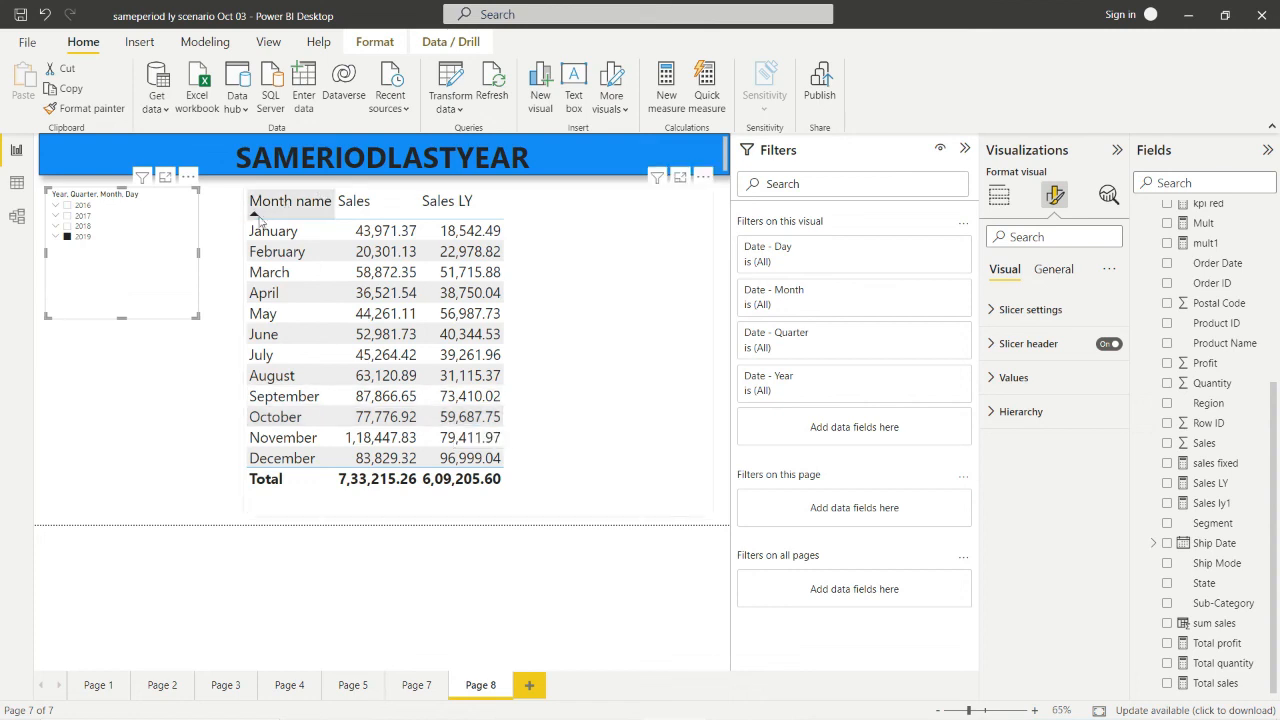
{"action": "left_click", "coordinate": [573, 382]}
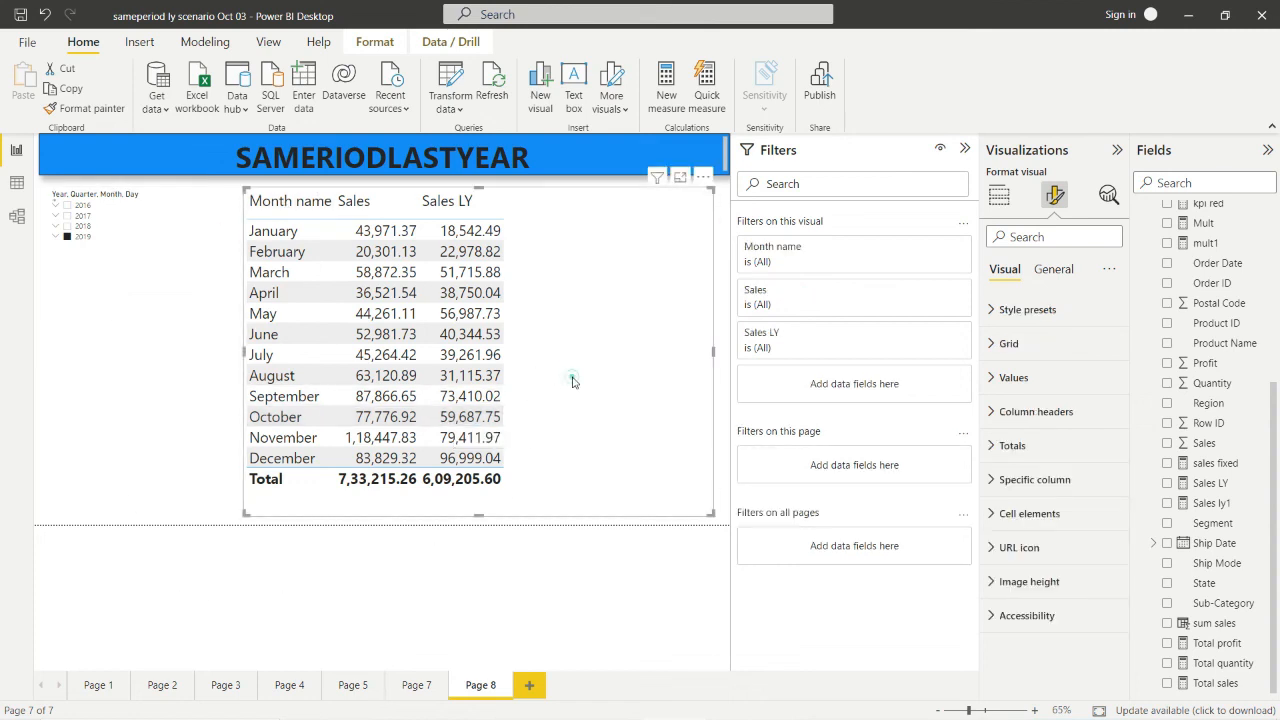